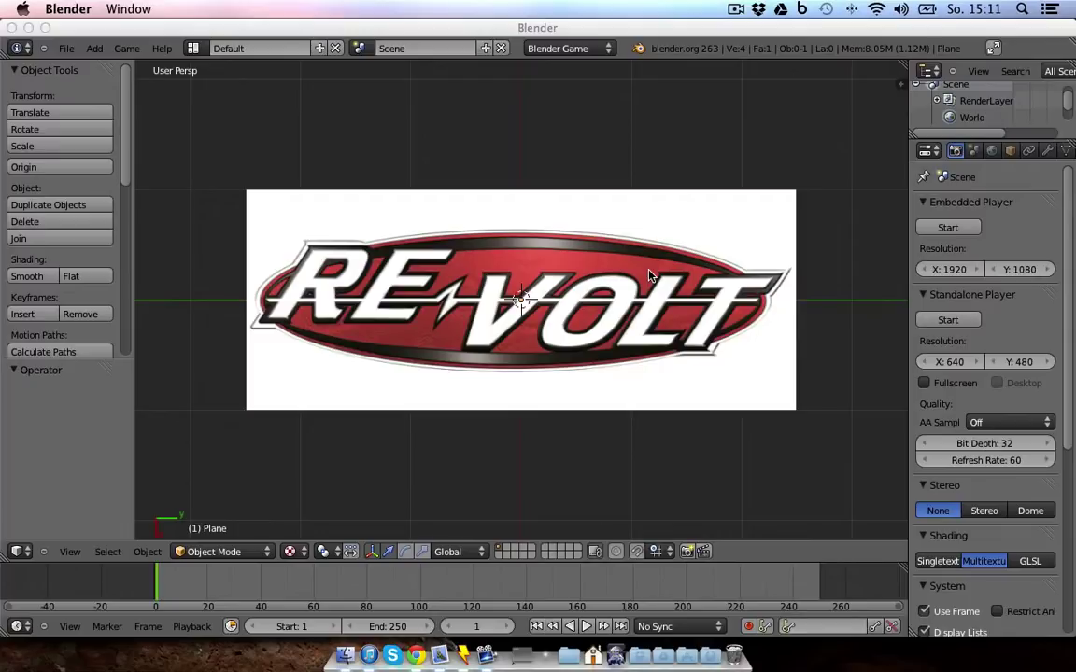
Delete the Re-Volt logo plane from the scene.
right_click(650, 276)
click(613, 379)
middle_drag(613, 379, 620, 341)
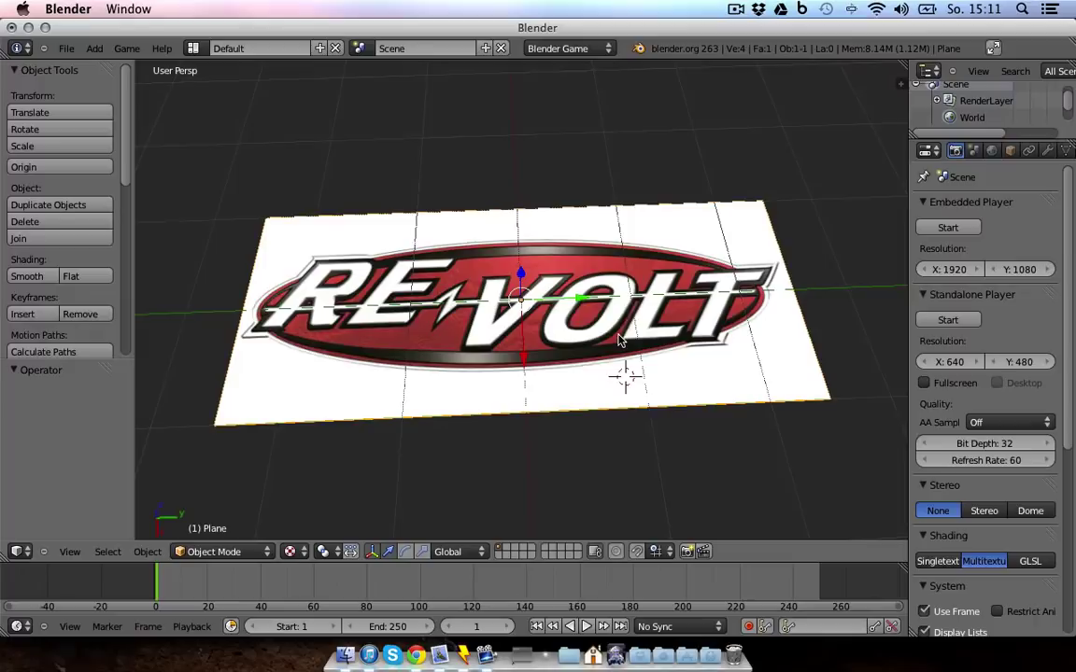
key(x)
click(619, 341)
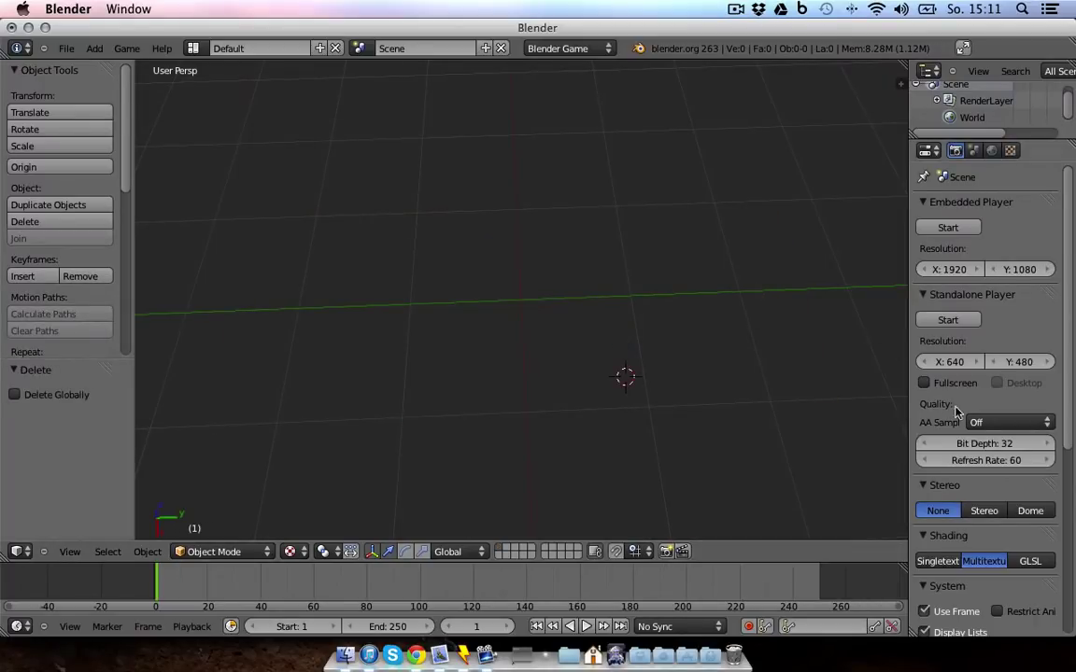
scroll(953, 412, down, 7)
scroll(954, 412, up, 4)
scroll(962, 413, down, 2)
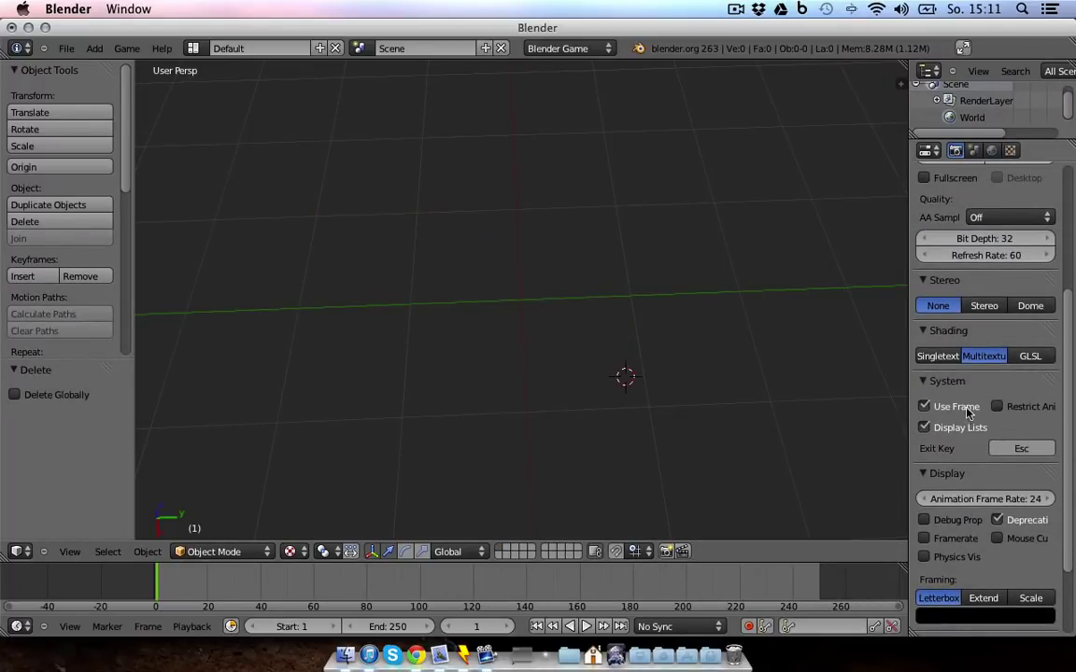
scroll(980, 448, up, 3)
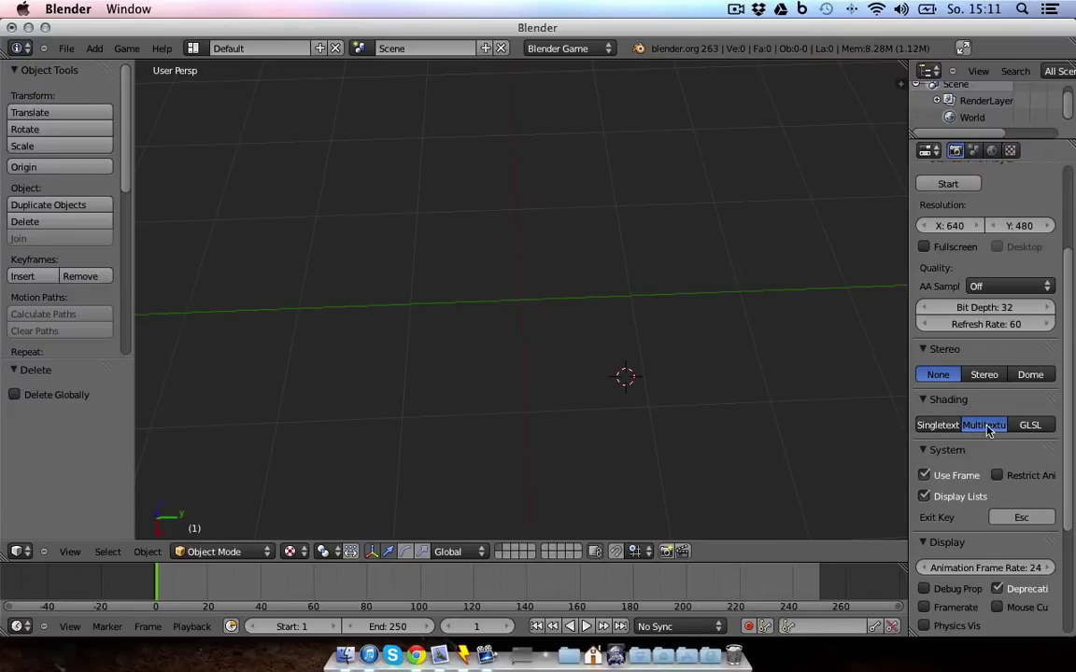
Set viewport shading to Texture and orbit to a top-down view of the grid.
click(291, 551)
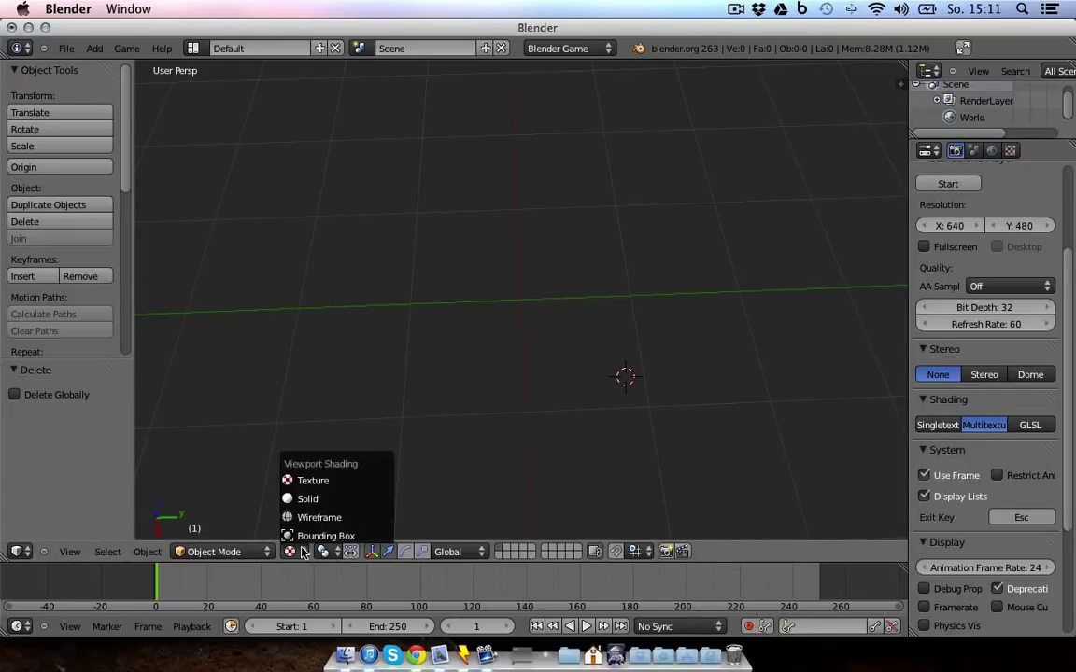
click(337, 488)
mouse_move(434, 411)
middle_down()
mouse_move(550, 295)
mouse_move(546, 362)
mouse_move(574, 302)
mouse_move(581, 221)
mouse_move(544, 329)
mouse_move(541, 317)
middle_up()
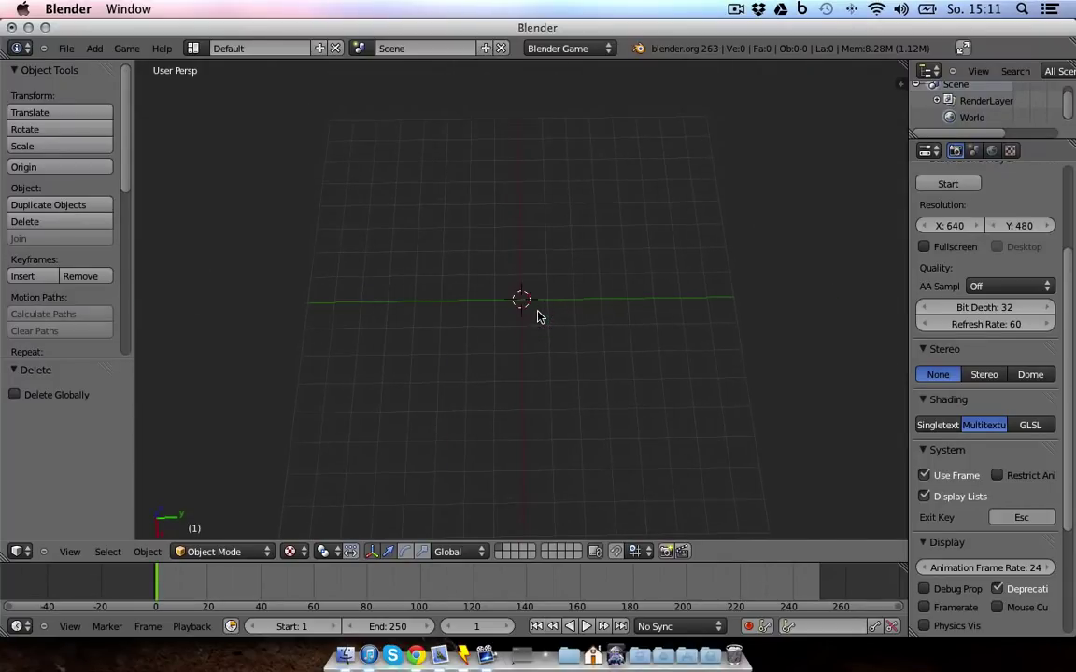
Add a new mesh plane at the 3D cursor.
key(shift+a)
click(566, 312)
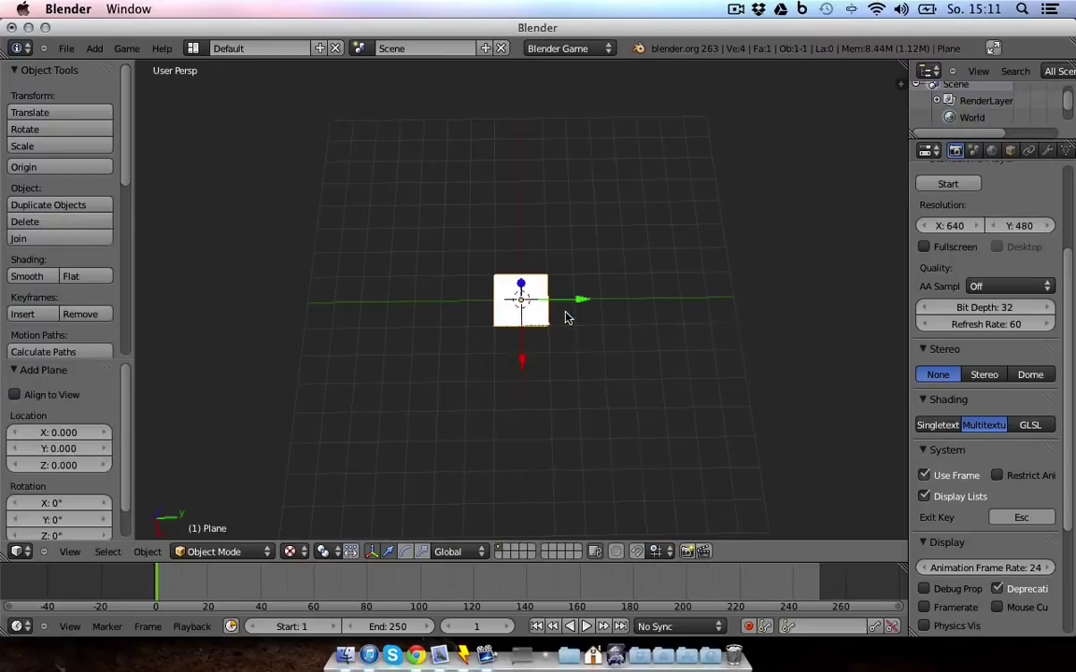
middle_drag(565, 317, 666, 368)
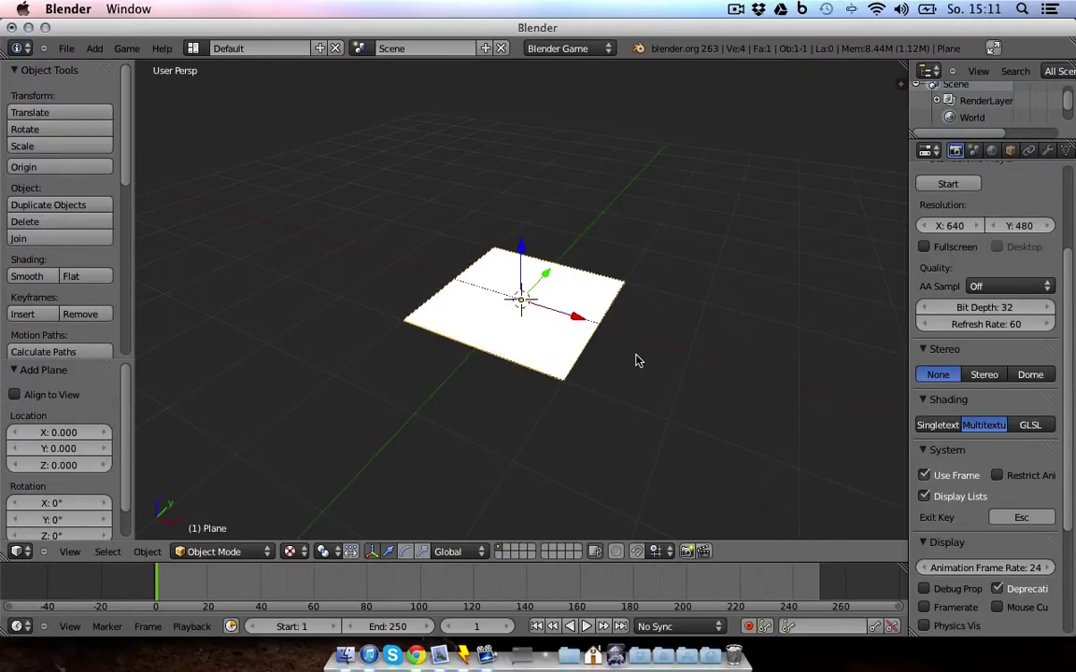
key(shift+a)
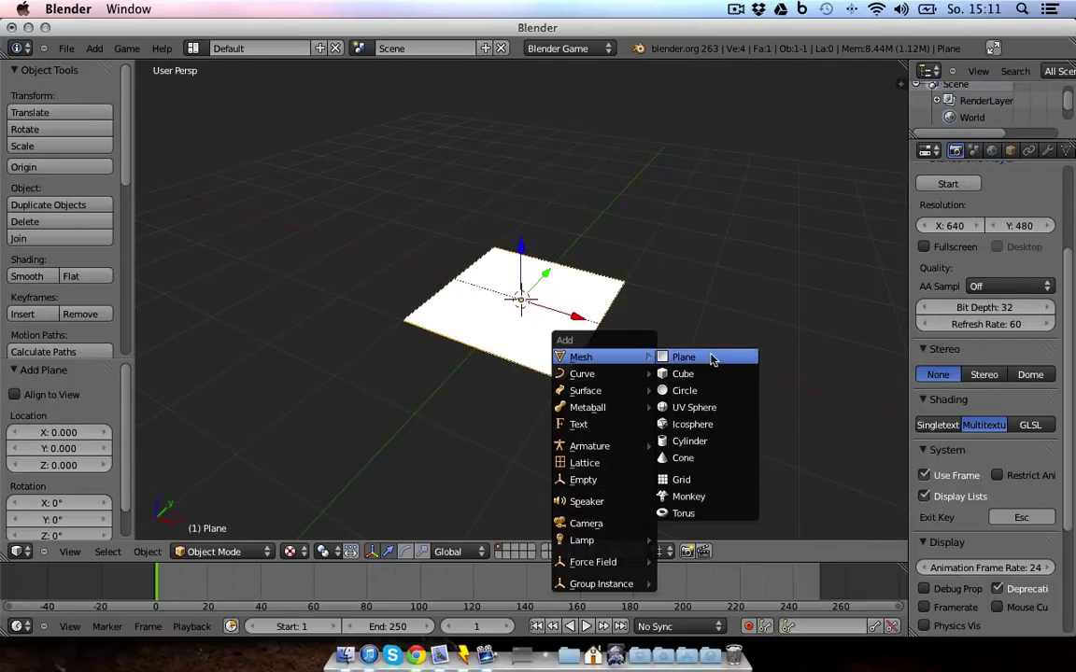
click(609, 186)
middle_drag(597, 299, 536, 369)
Rotate the plane upright (R 90, then R Y 90) and raise it along Z.
key(Tab)
text(r)
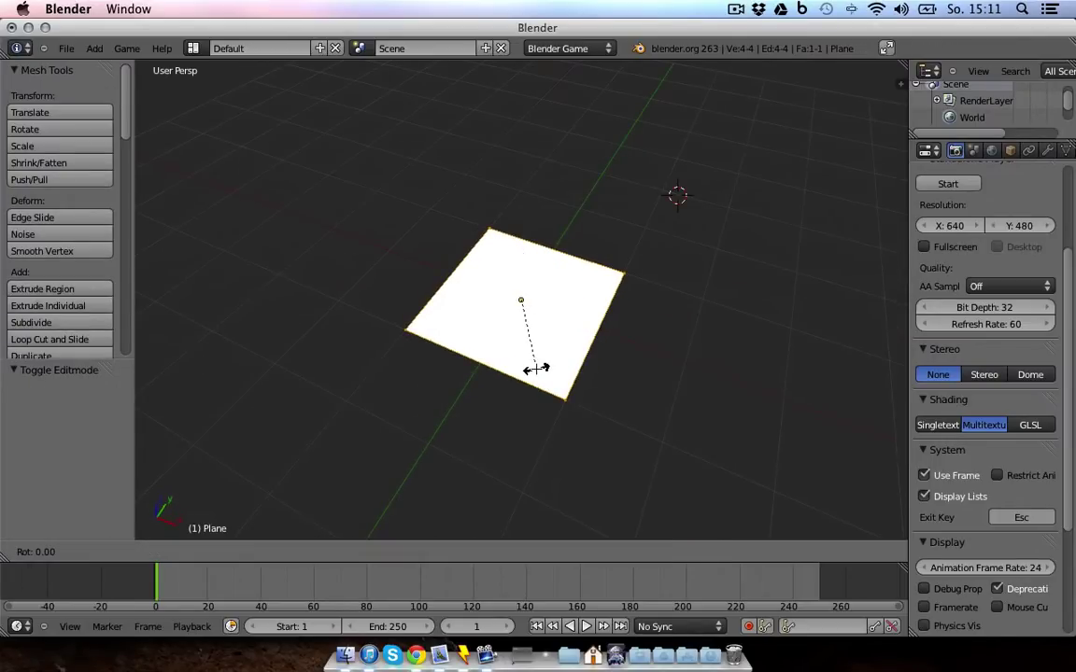
text(90)
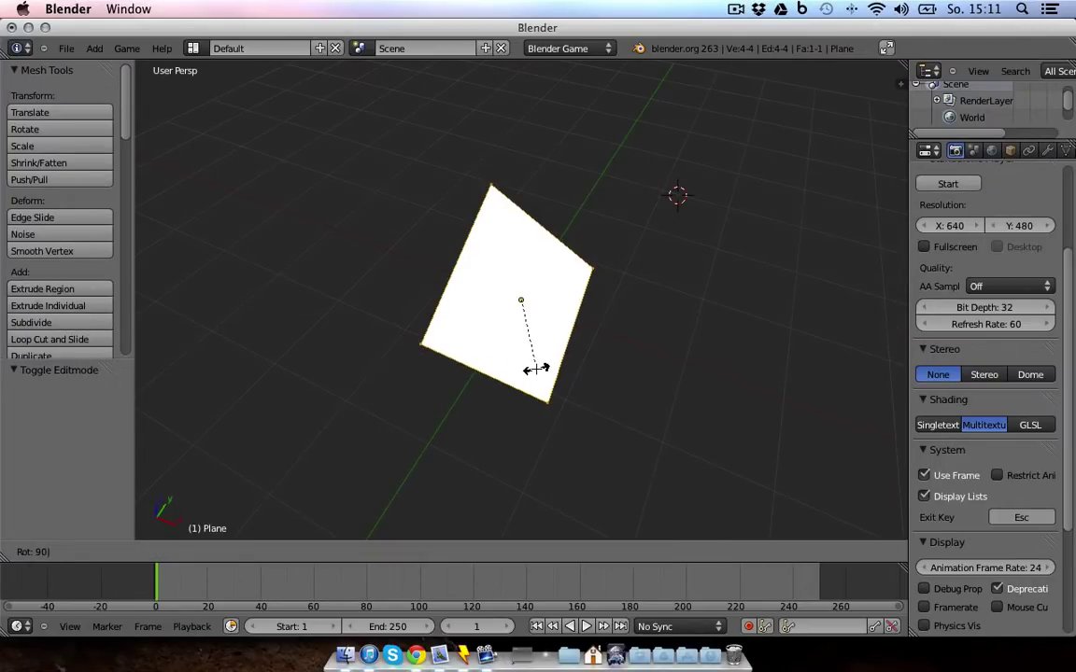
key(Return)
text(ry)
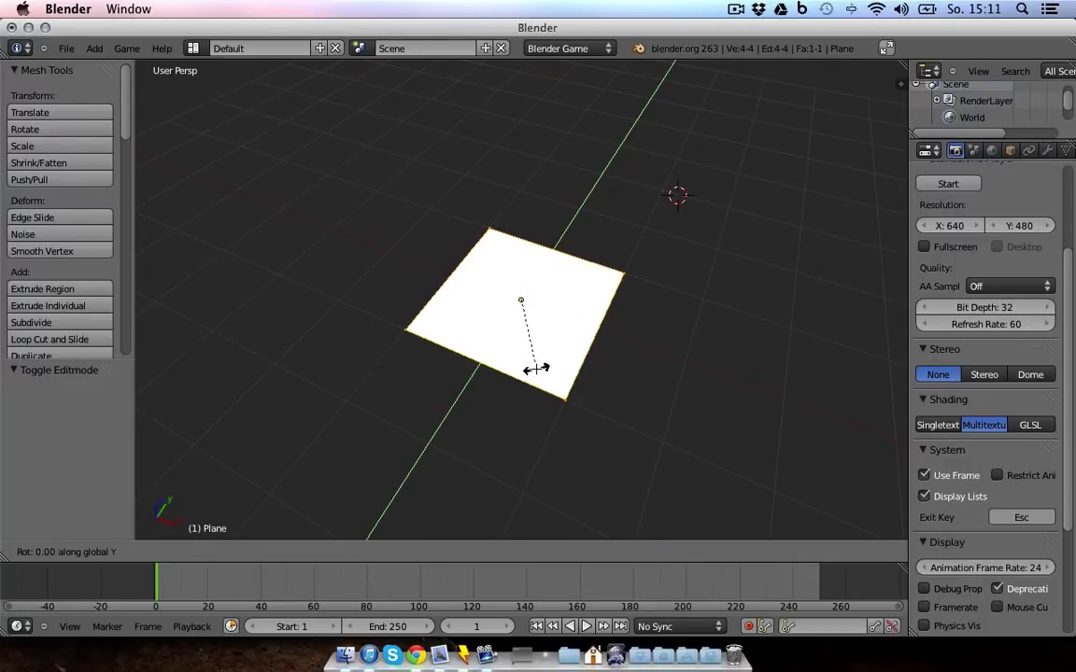
text(90)
key(Return)
key(Tab)
middle_drag(537, 373, 509, 324)
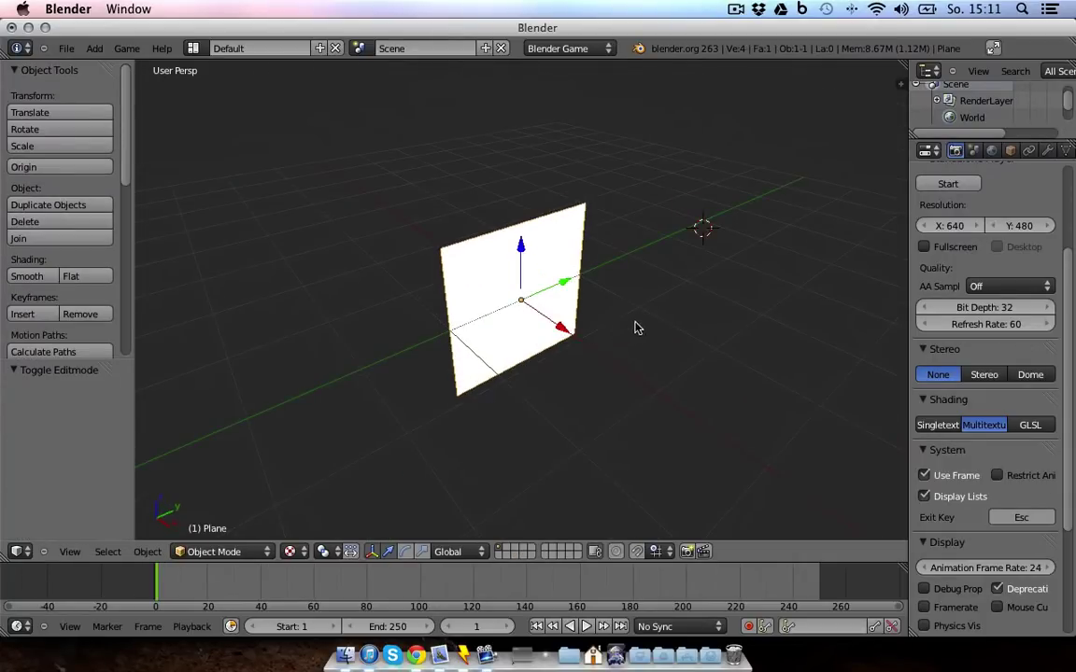
drag(519, 279, 521, 207)
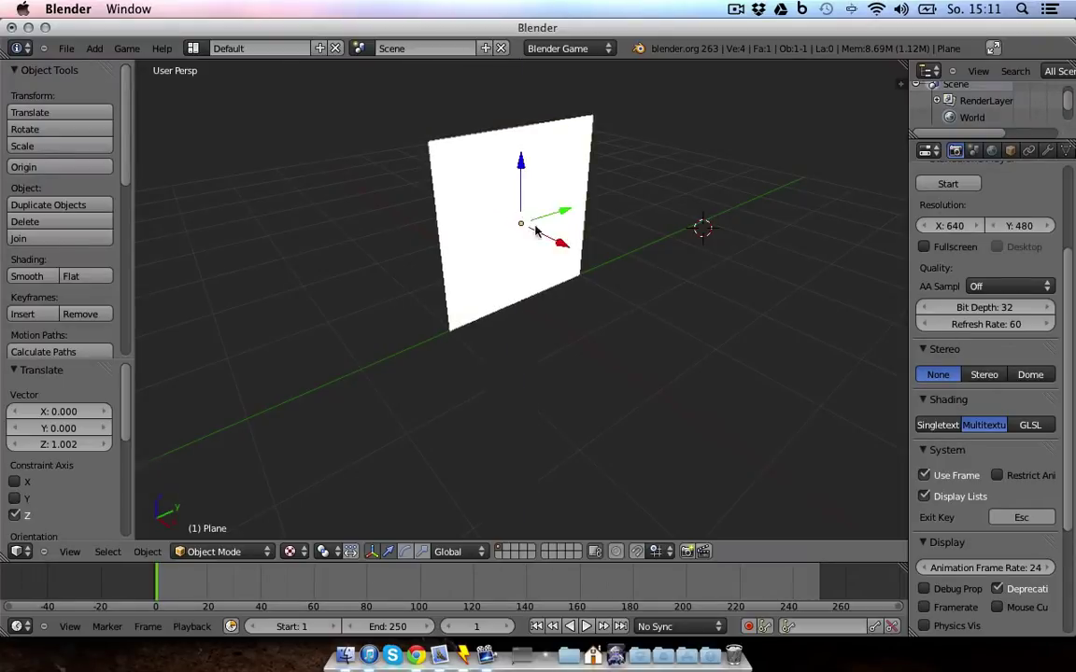
middle_drag(526, 224, 560, 238)
Copy the plane's face and place the copy so the two cross along Y.
key(Tab)
key(g)
key(y)
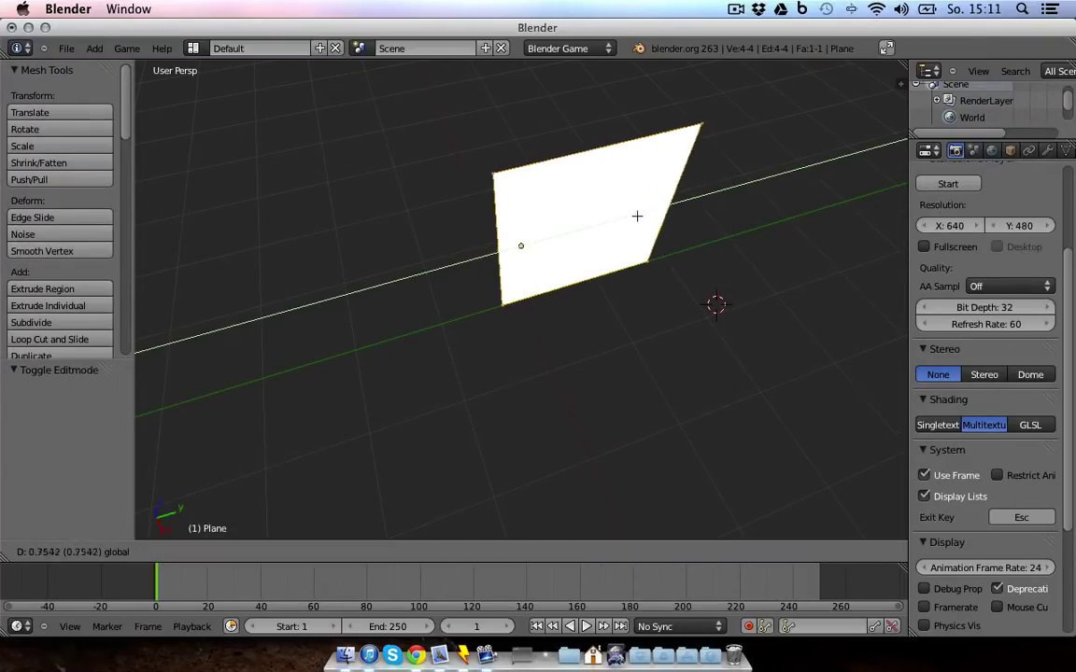
click(648, 213)
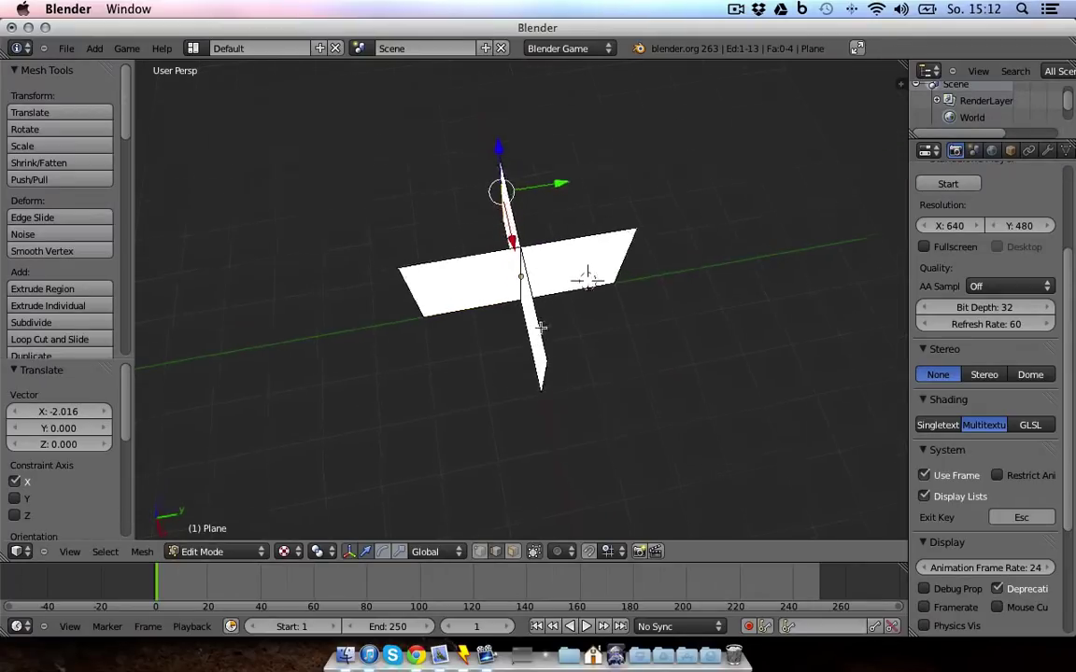
key(Tab)
key(Tab)
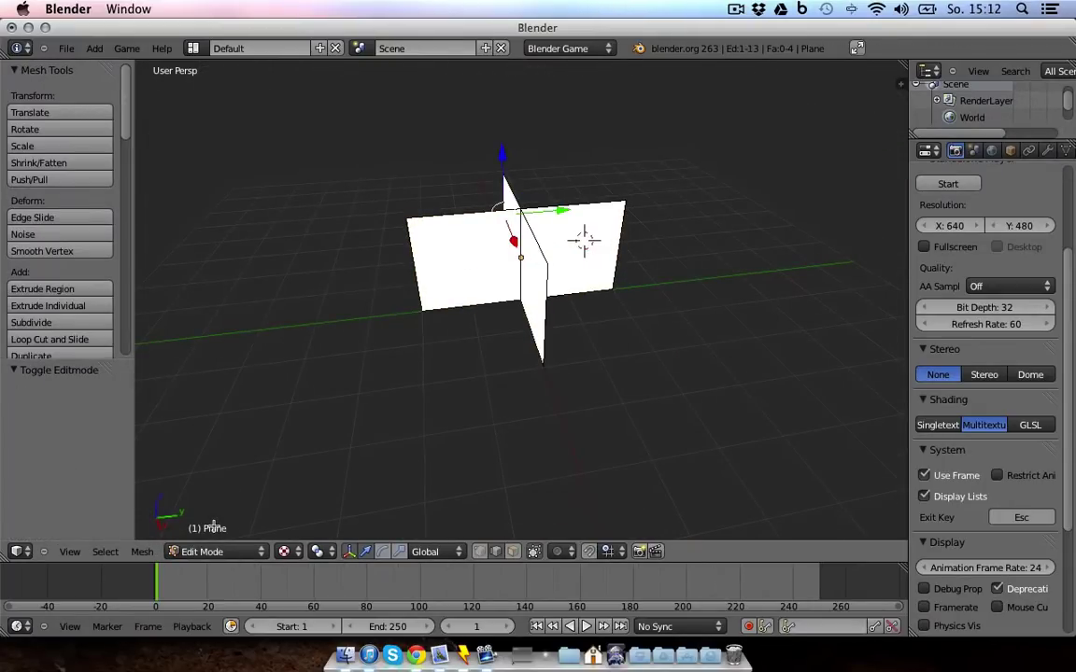
Enlarge the timeline area and turn it into a UV/Image Editor.
key(Tab)
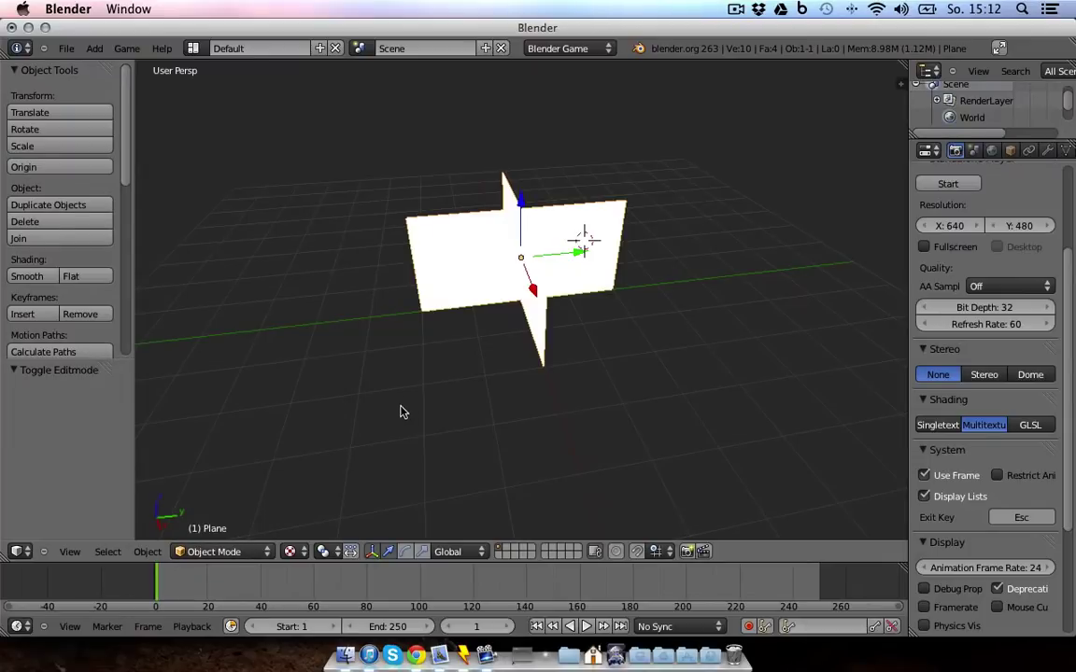
middle_drag(401, 412, 467, 430)
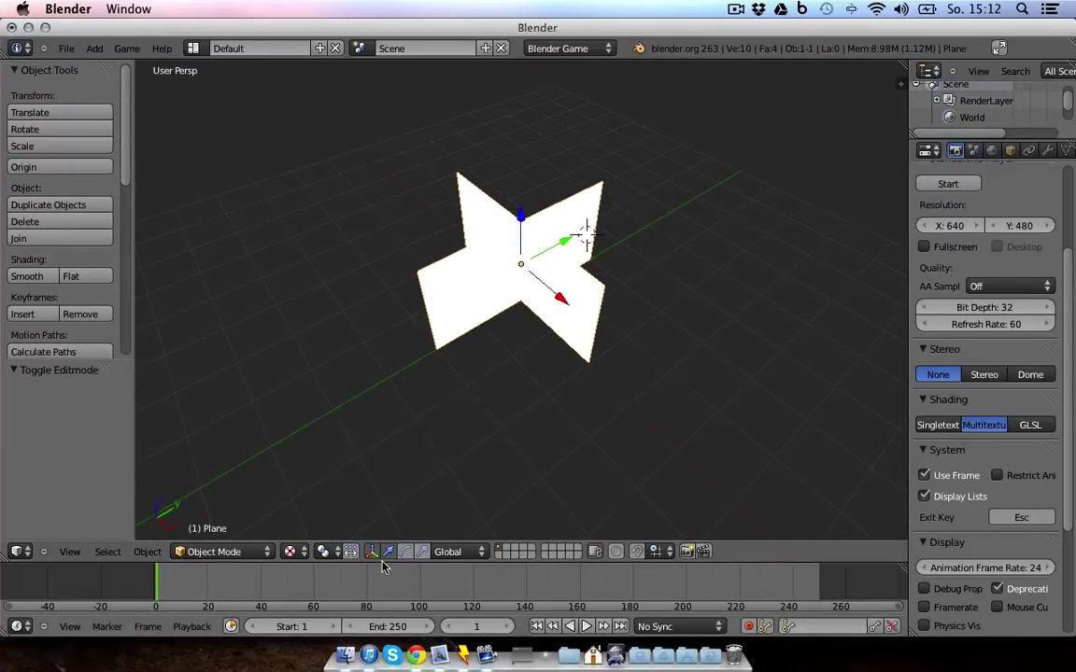
drag(384, 565, 404, 390)
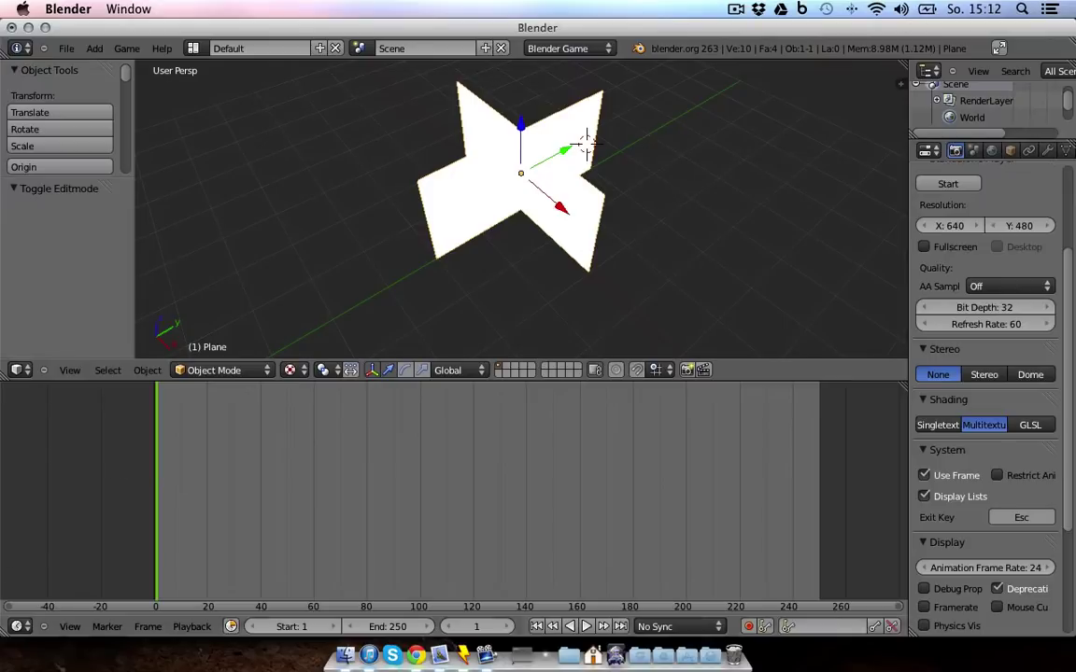
click(18, 626)
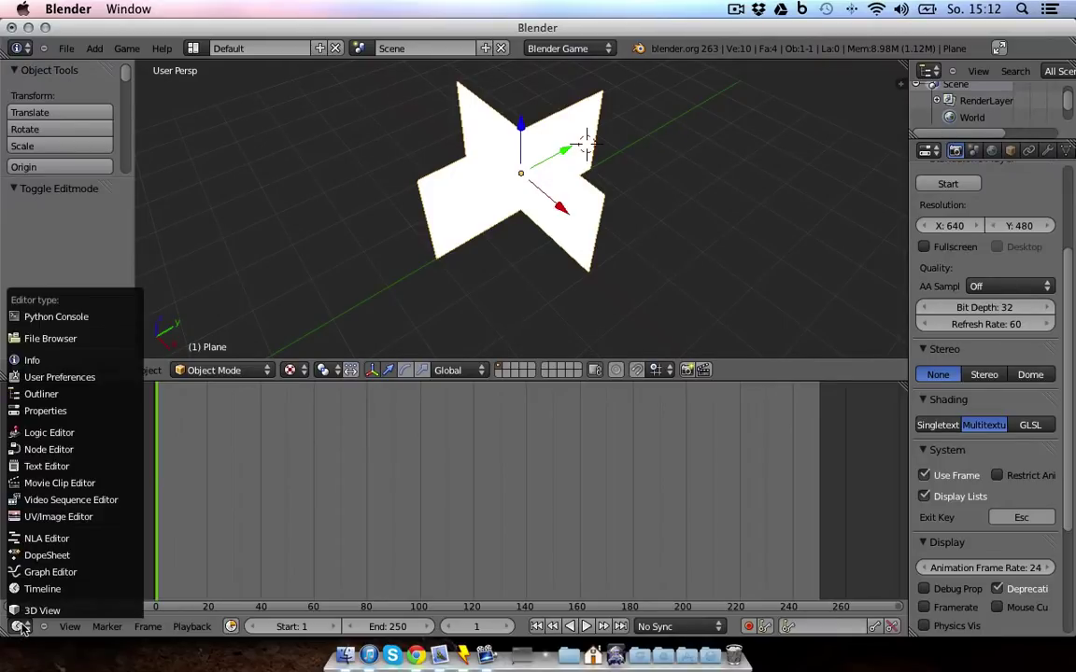
click(97, 520)
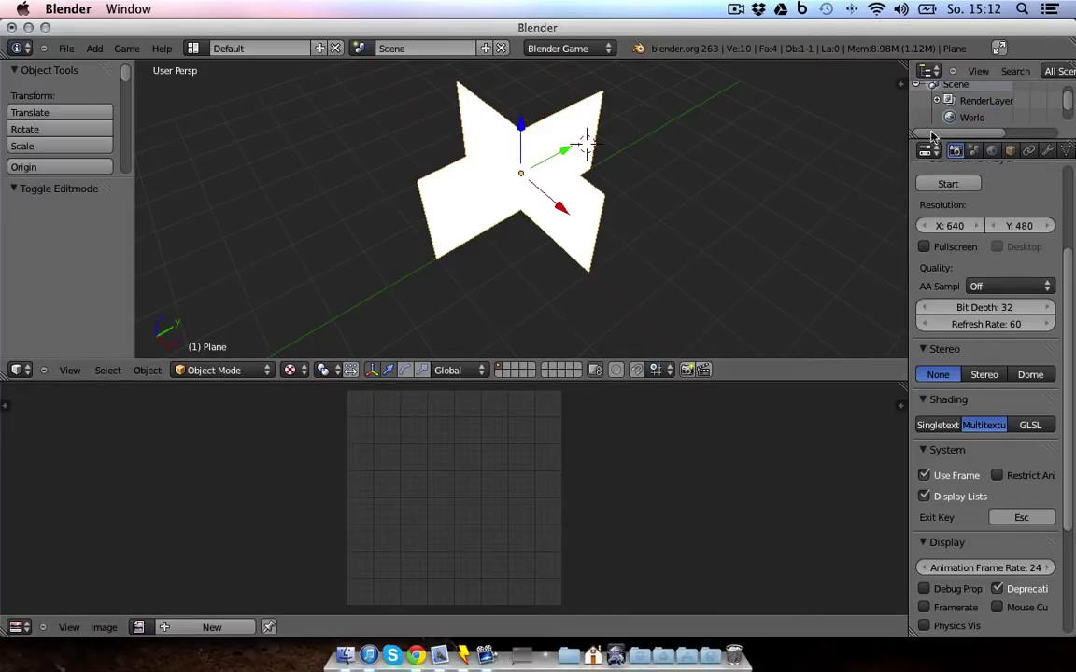
Add a new texture to the crossed planes with type Image or Movie.
scroll(1011, 147, down, 3)
scroll(809, 156, down, 4)
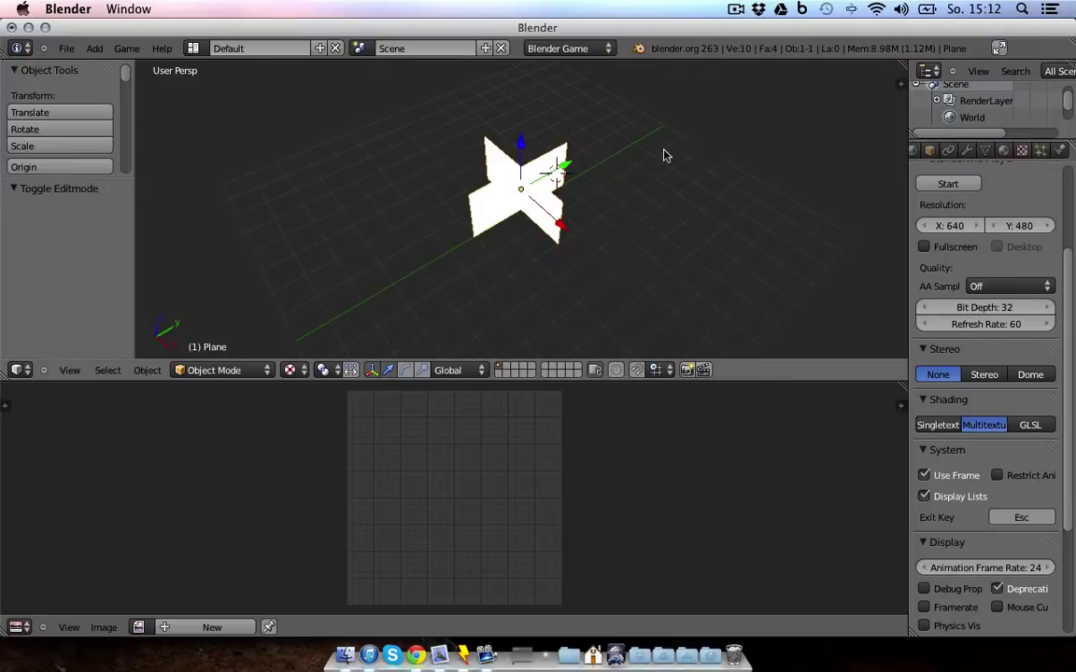
scroll(609, 189, up, 4)
click(1021, 150)
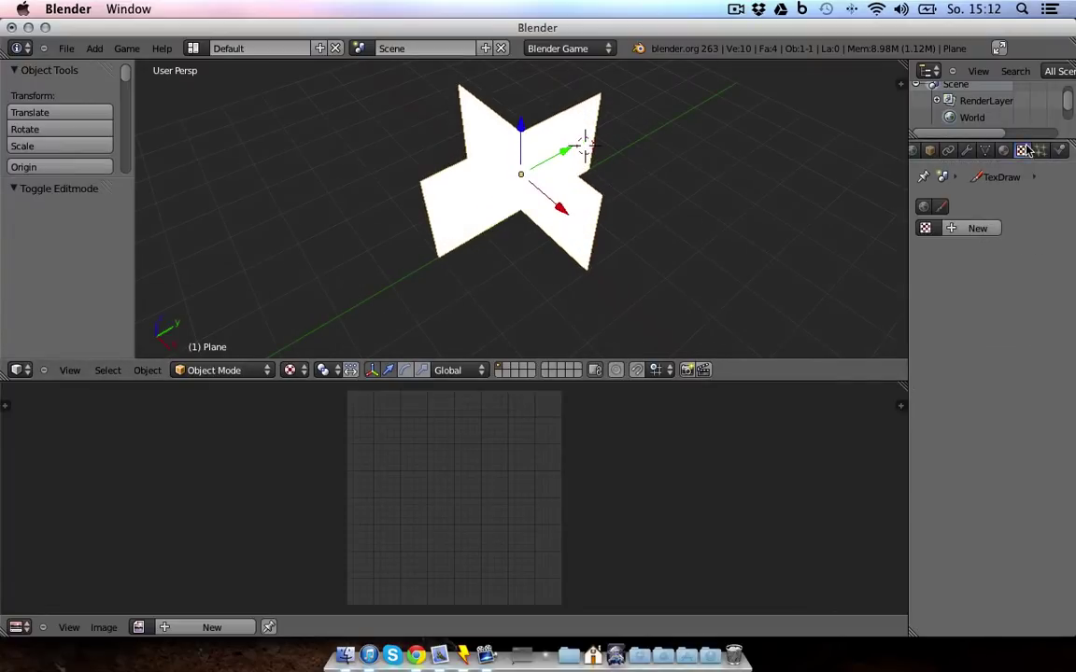
click(972, 229)
click(1004, 250)
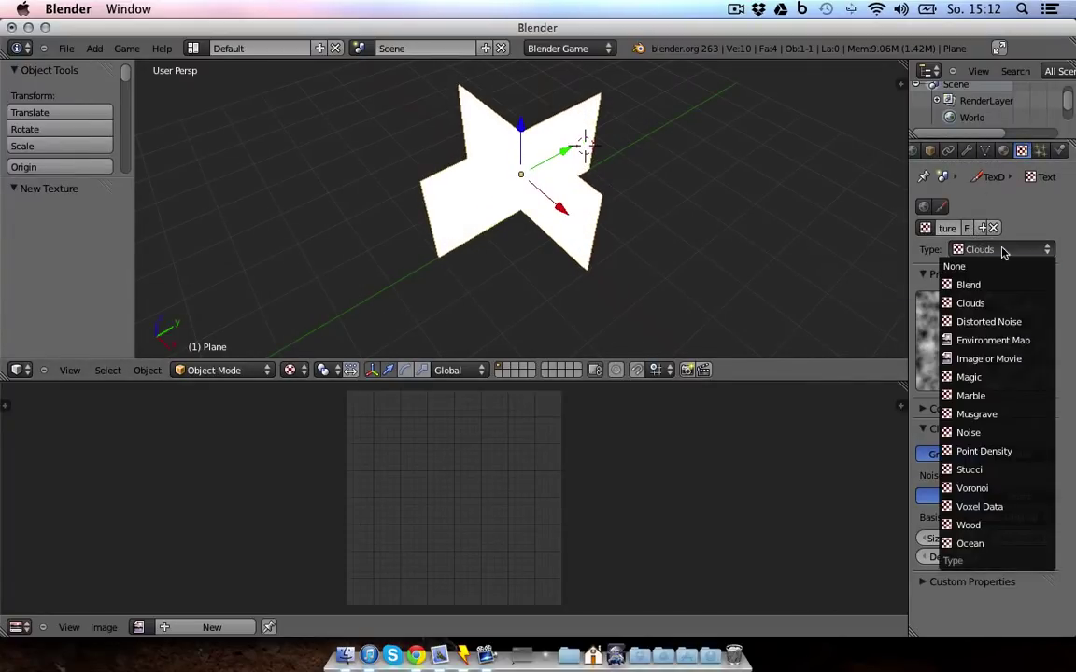
click(1014, 359)
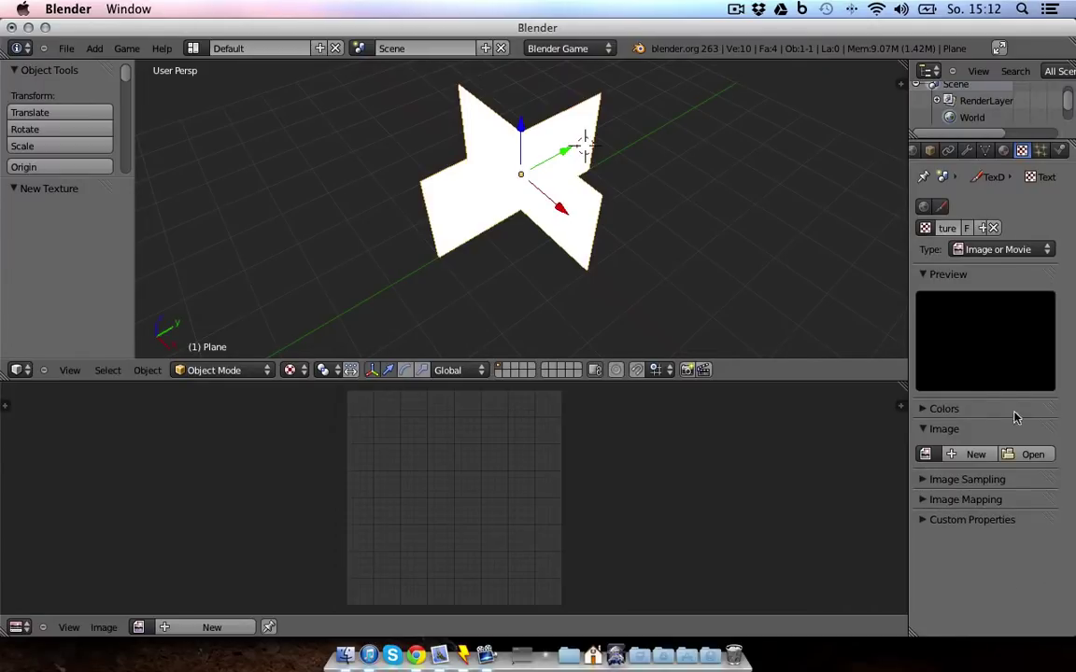
Load nhood1e.BMP from Re-Volt's levels/nhood1 folder as the texture image.
click(1031, 453)
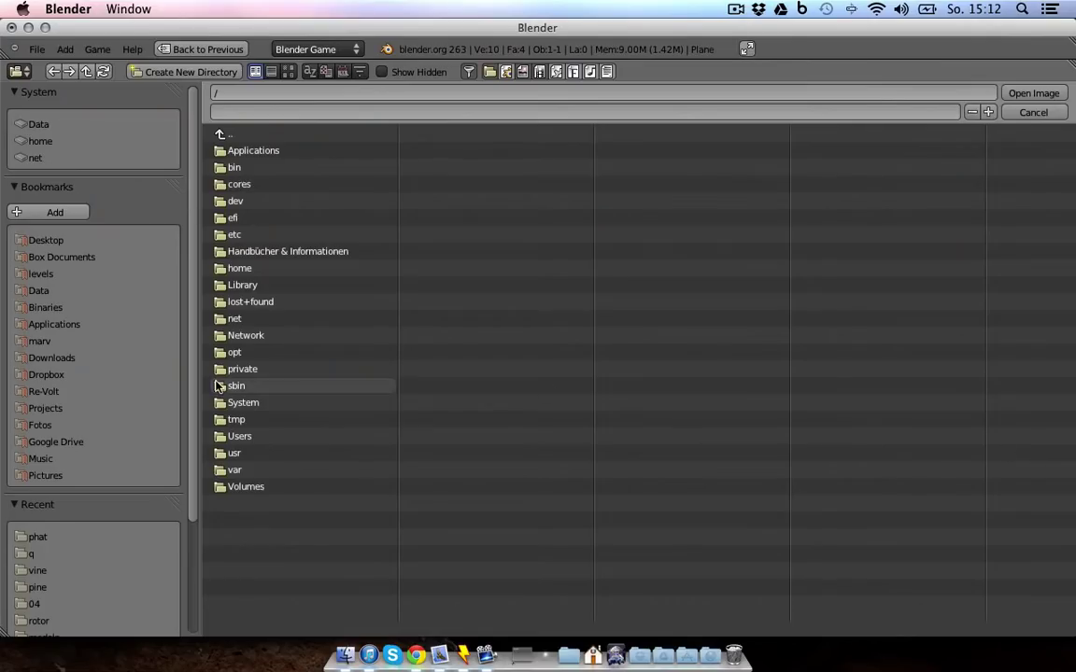
click(43, 392)
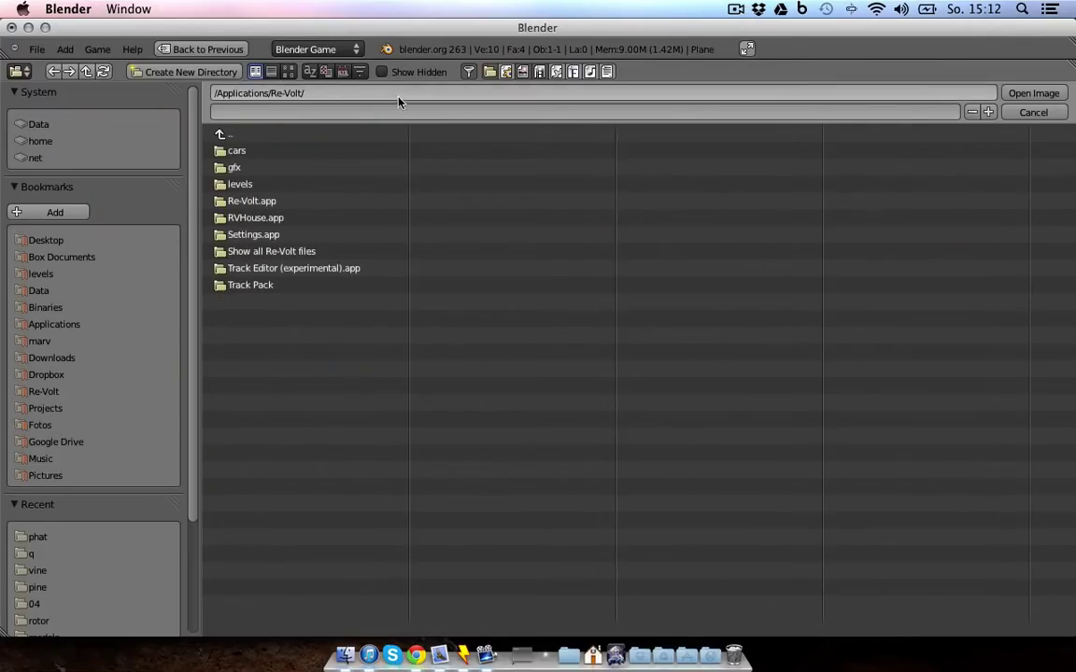
click(299, 183)
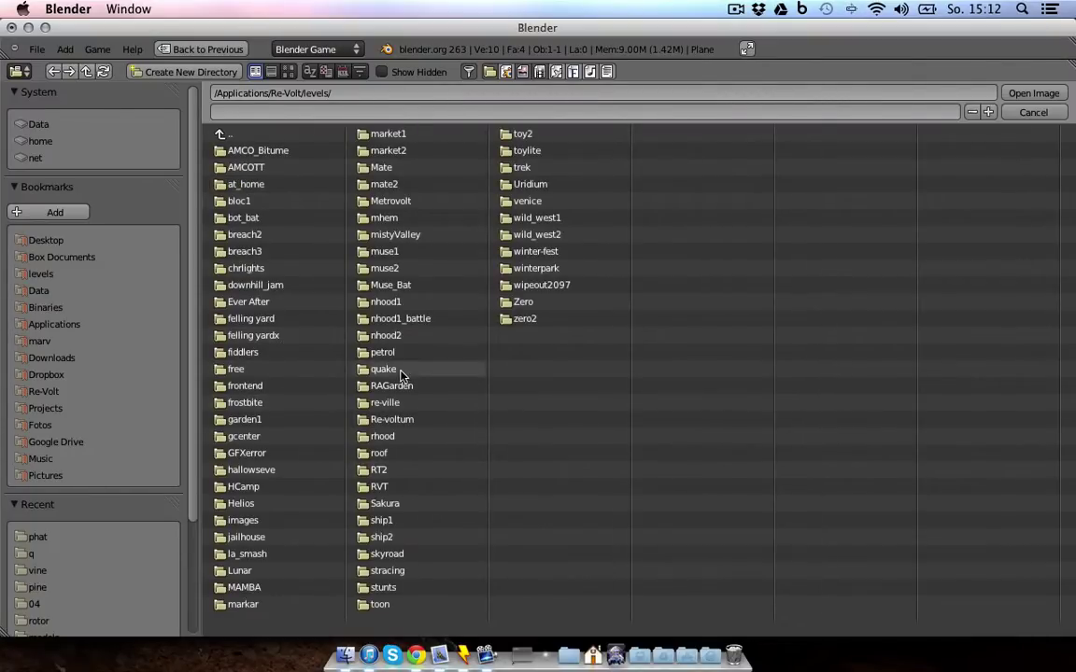
click(385, 302)
click(873, 186)
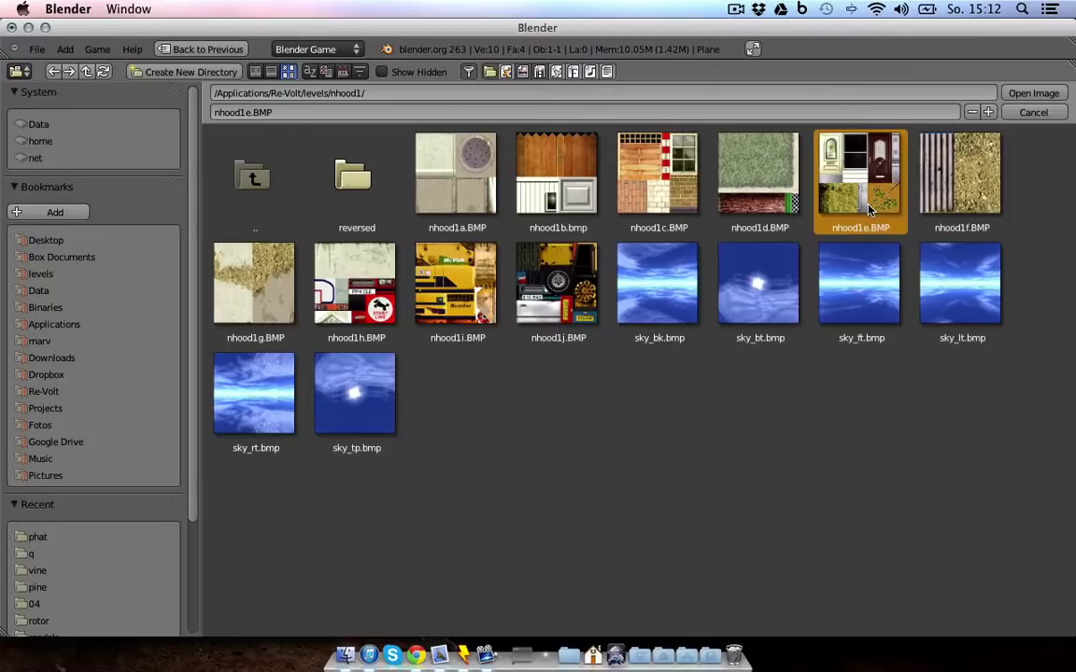
double_click(868, 210)
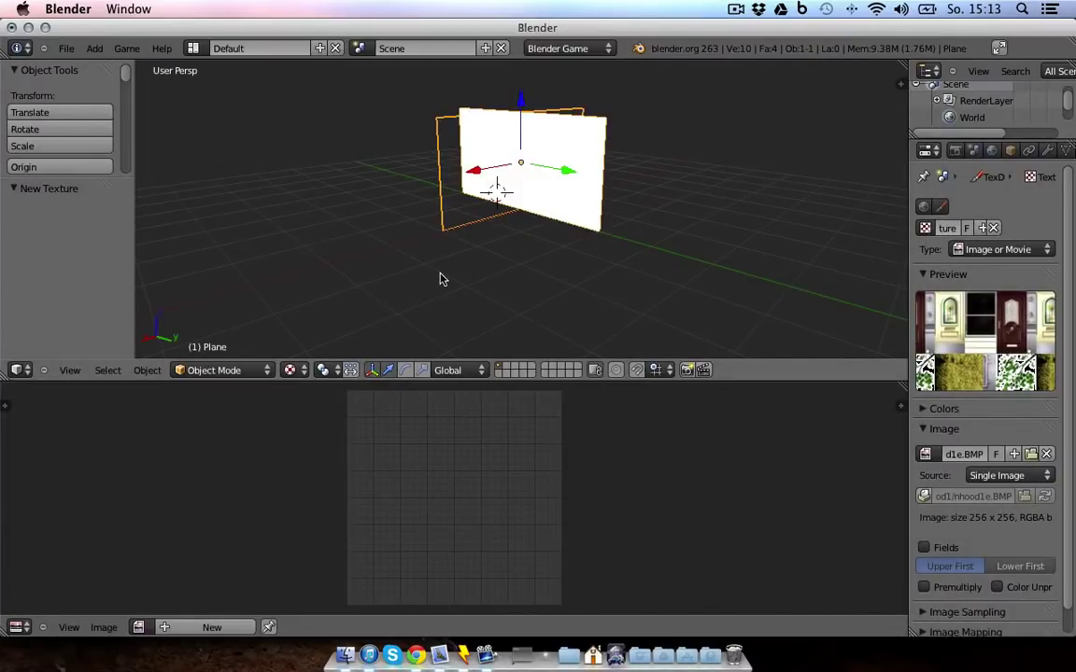
Select all faces, assign nhood1e.BMP in the image editor, and reset the UVs.
key(Tab)
key(a)
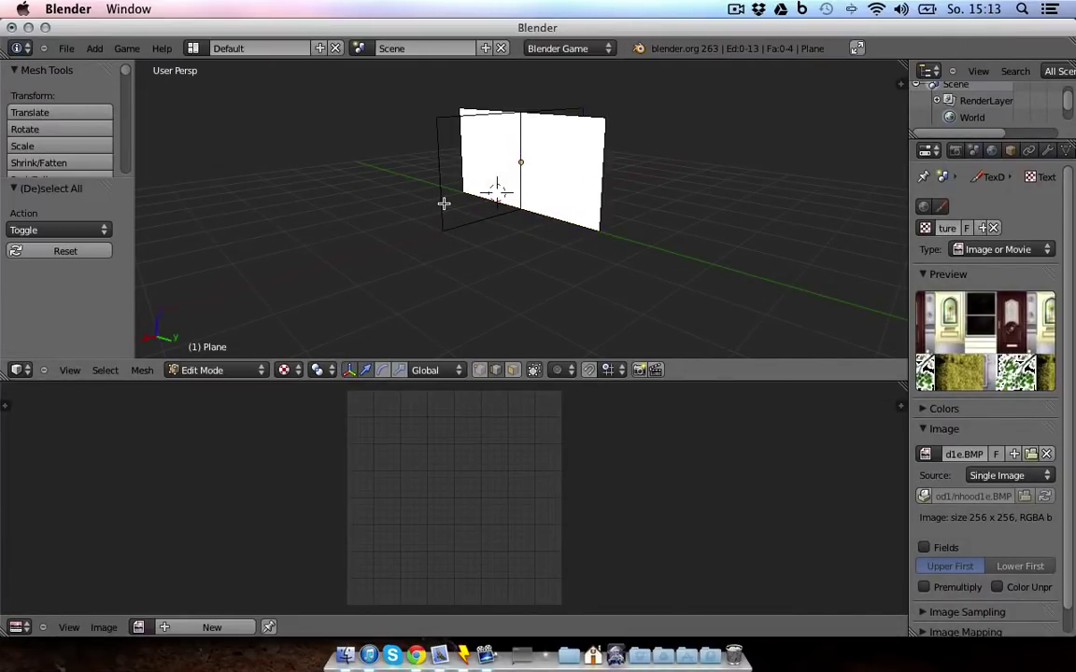
key(a)
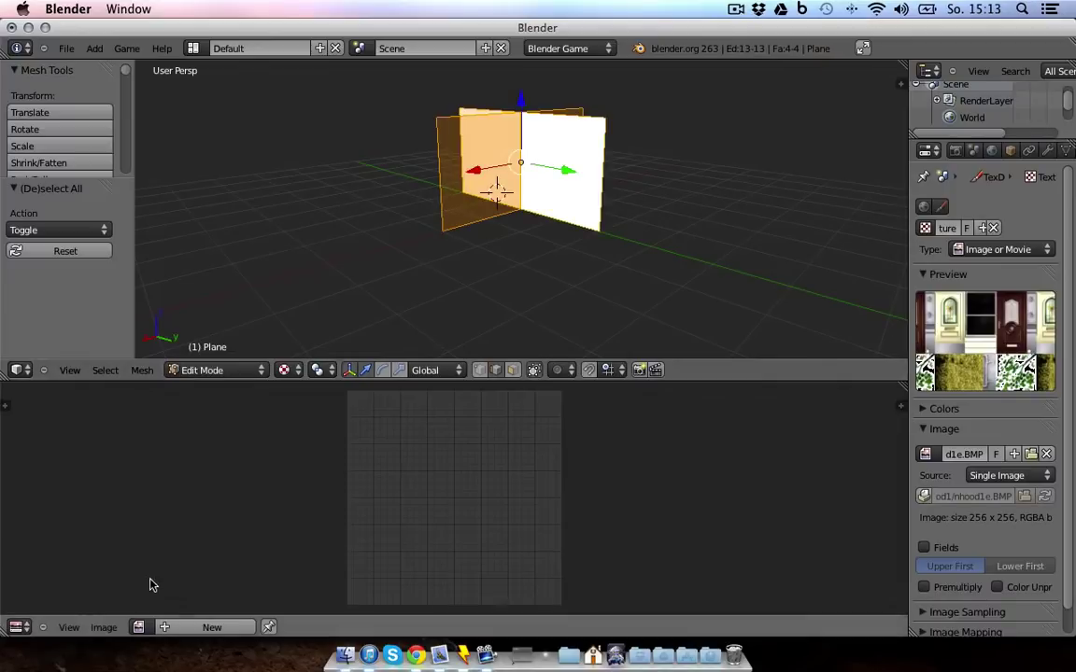
click(138, 627)
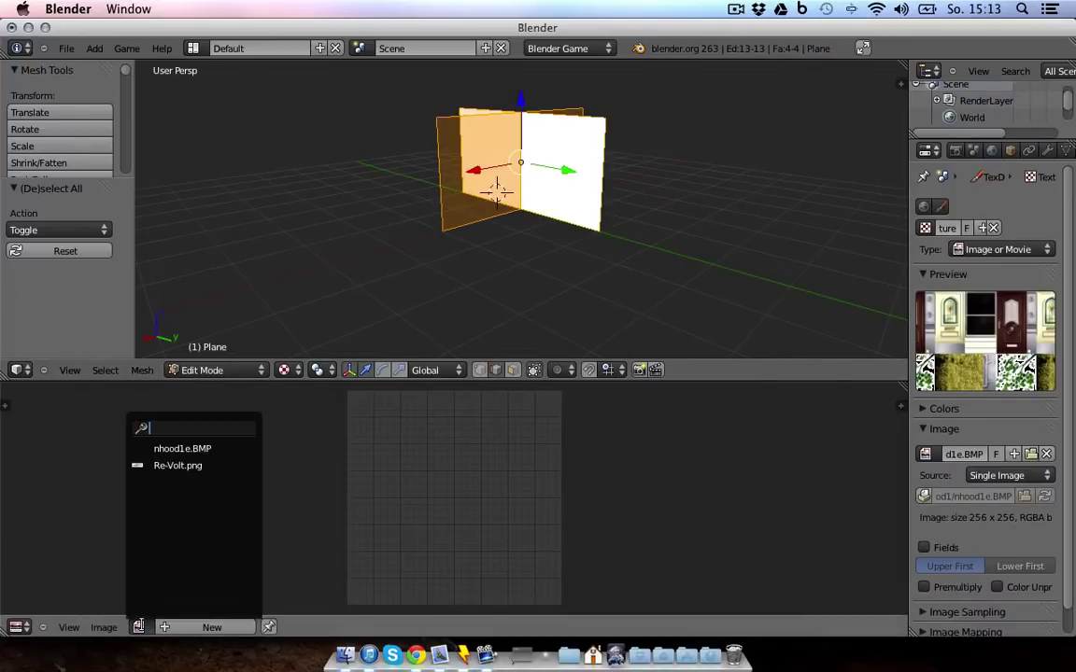
click(216, 448)
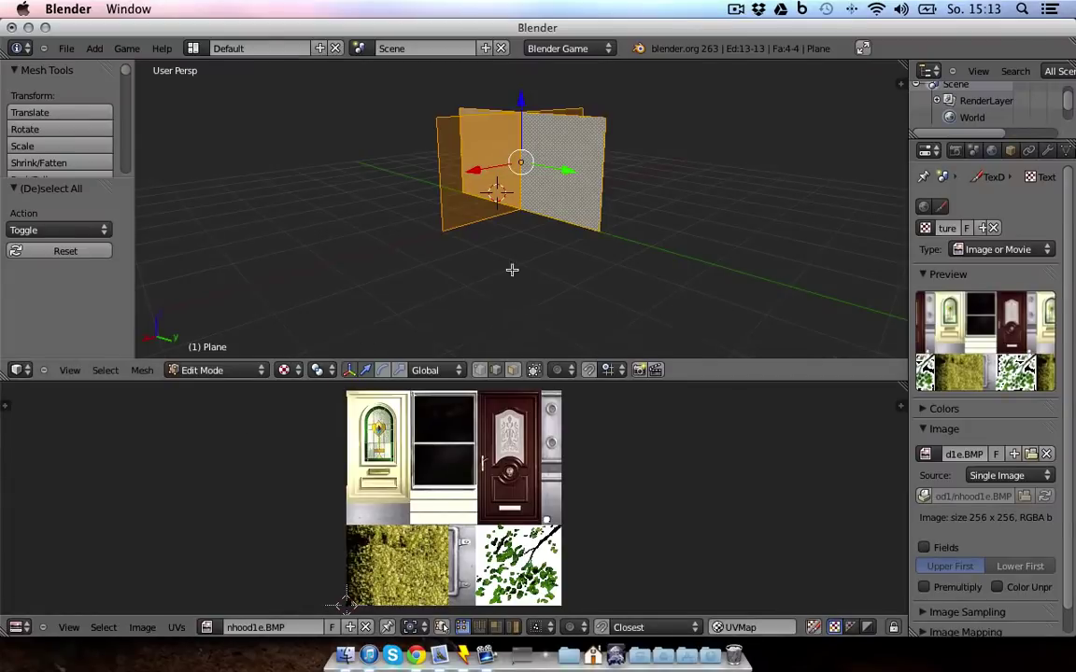
middle_drag(513, 269, 617, 238)
key(u)
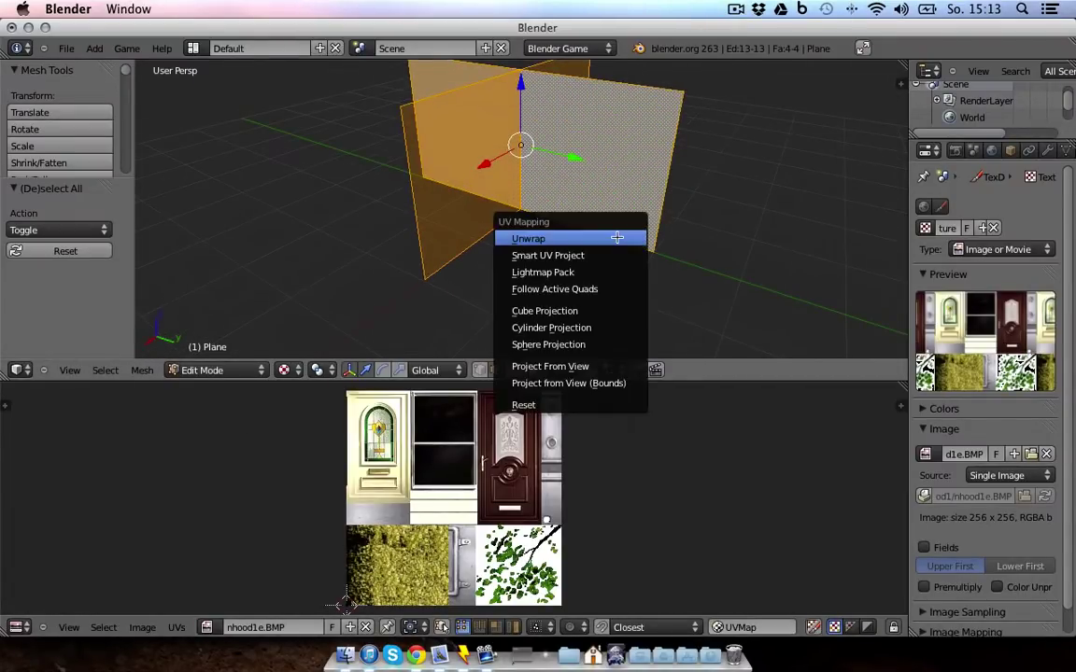
click(568, 402)
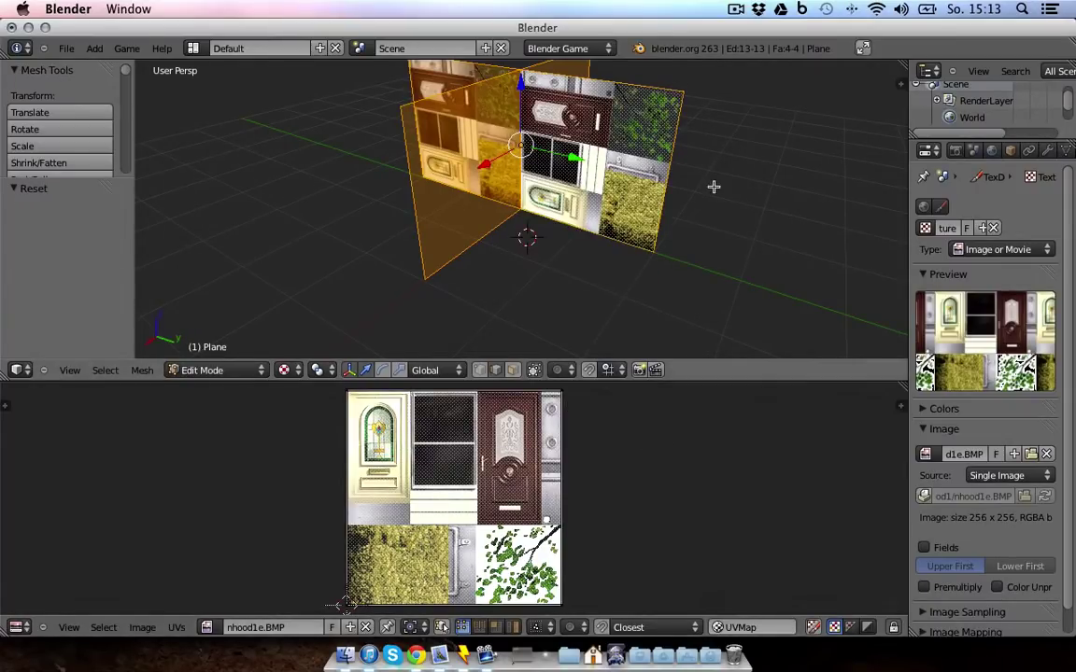
Shrink and move the UVs over the leaf tile of the image.
click(672, 453)
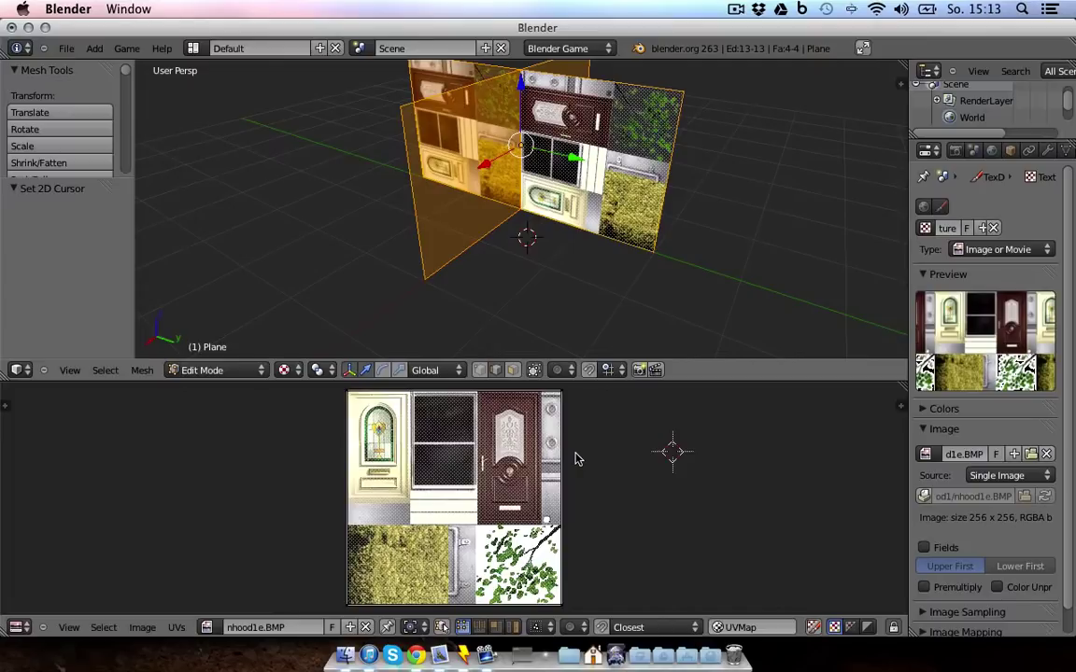
key(a)
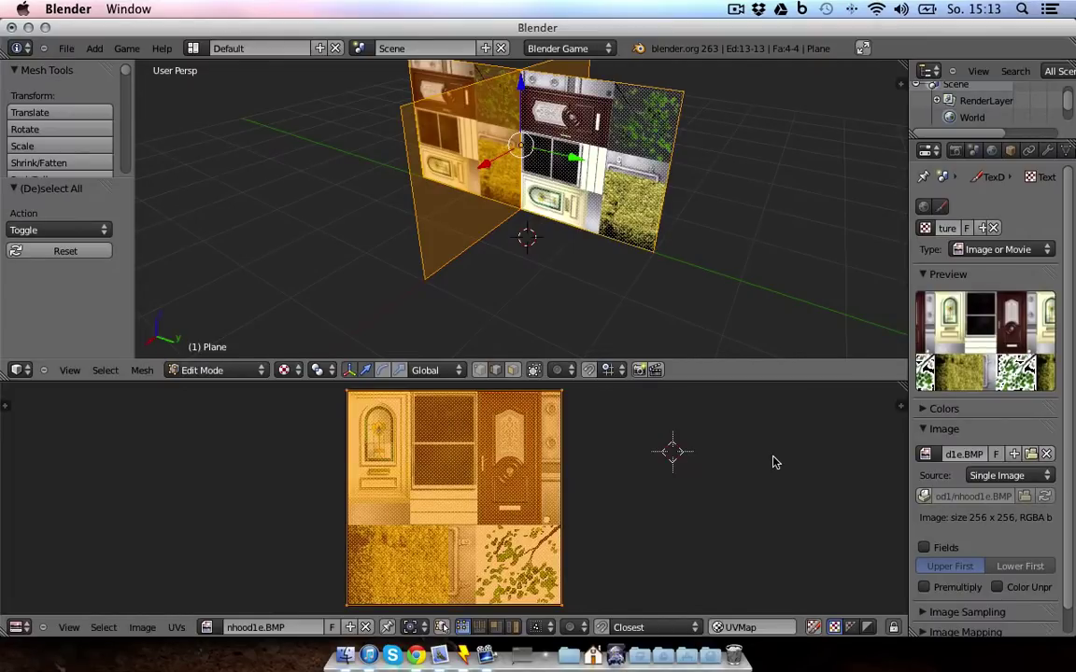
key(s)
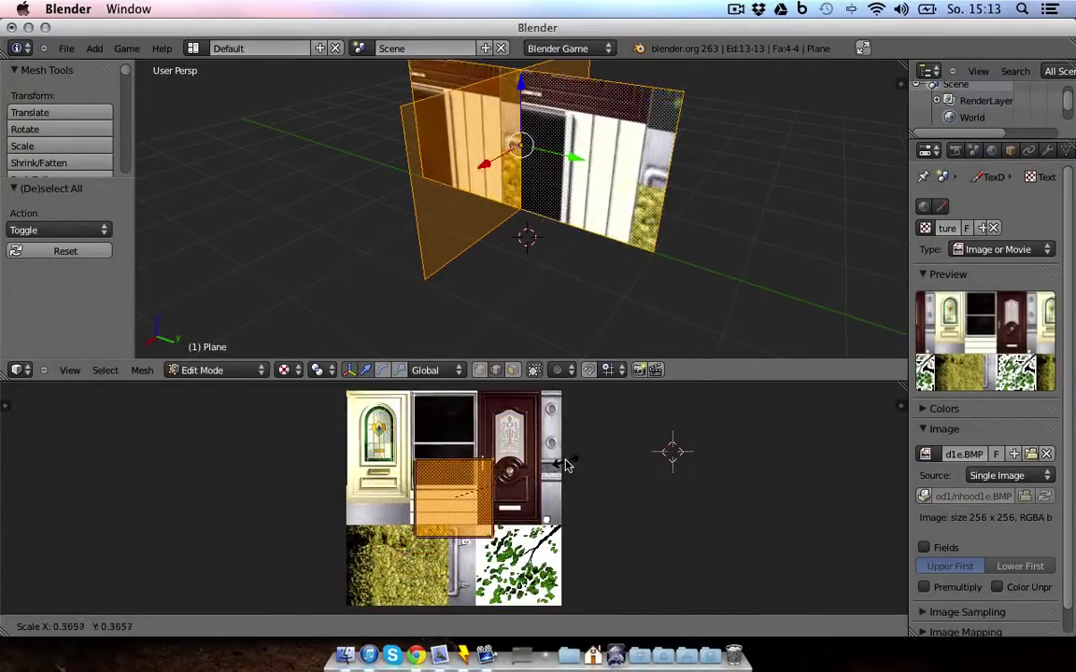
click(593, 462)
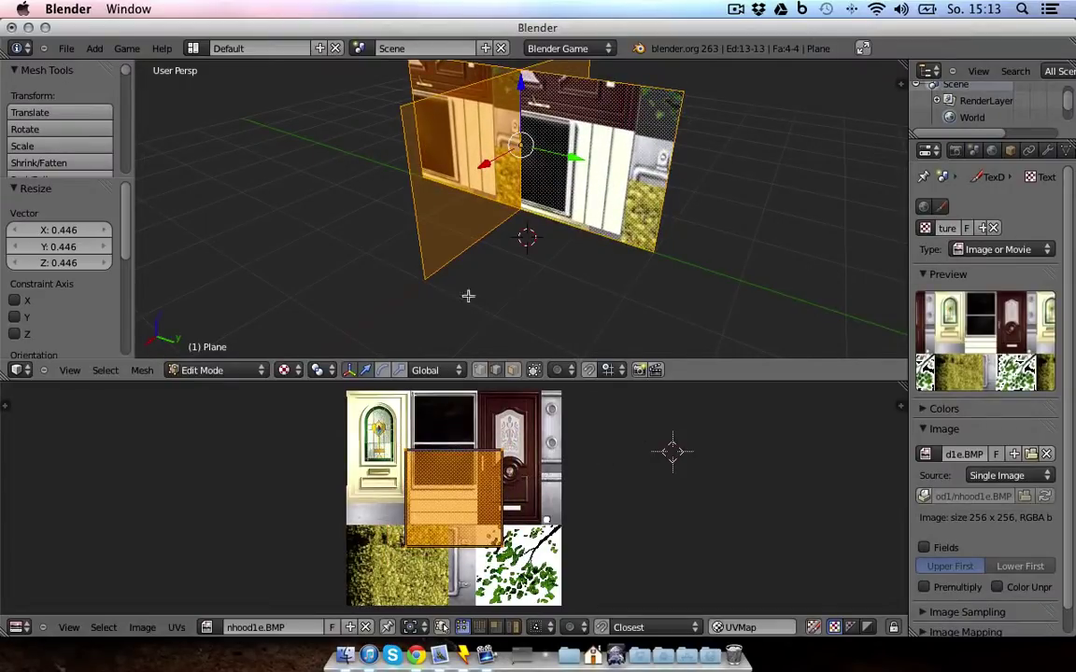
middle_drag(468, 296, 612, 237)
key(g)
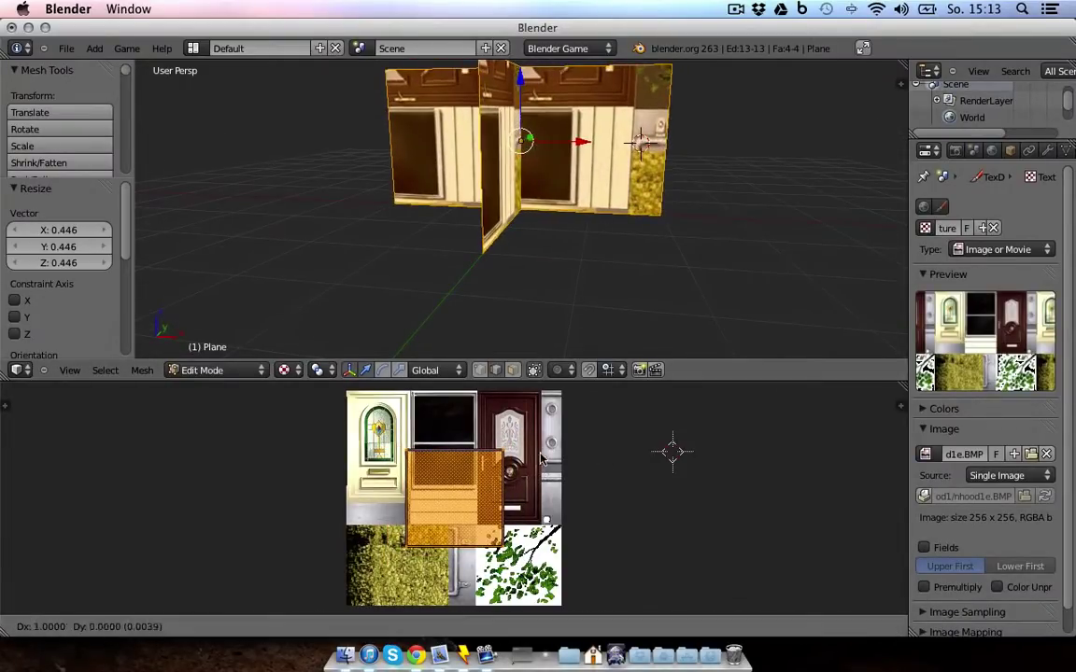
click(600, 521)
key(s)
click(601, 531)
key(g)
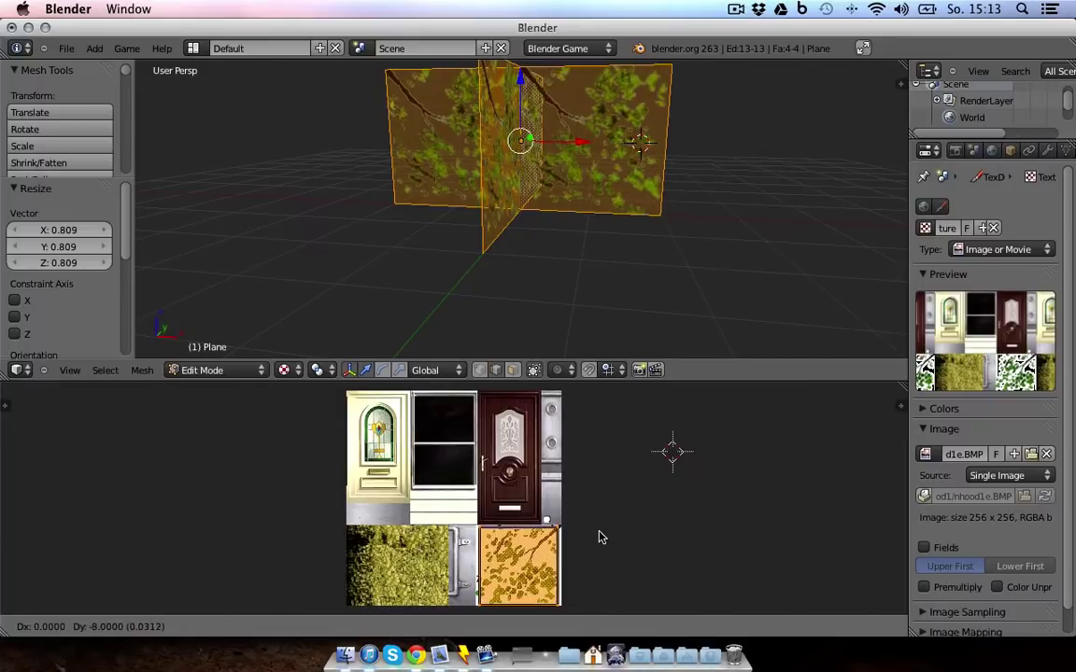
click(598, 536)
Nudge the UVs onto the leaf tile and stretch them horizontally along X.
scroll(575, 585, up, 3)
scroll(575, 585, up, 2)
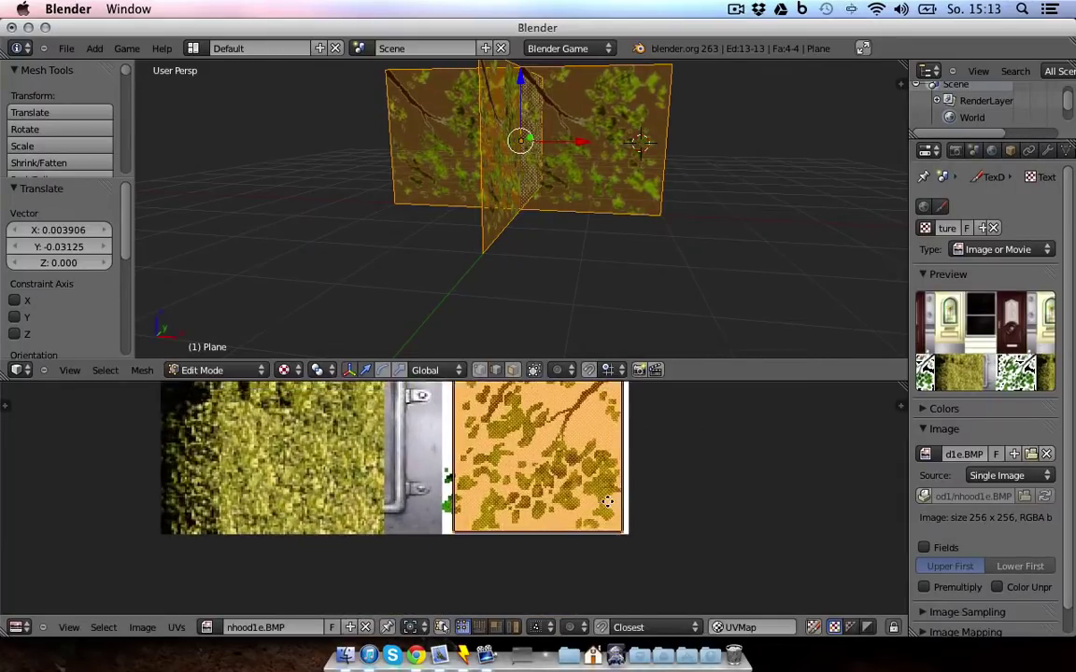
key(g)
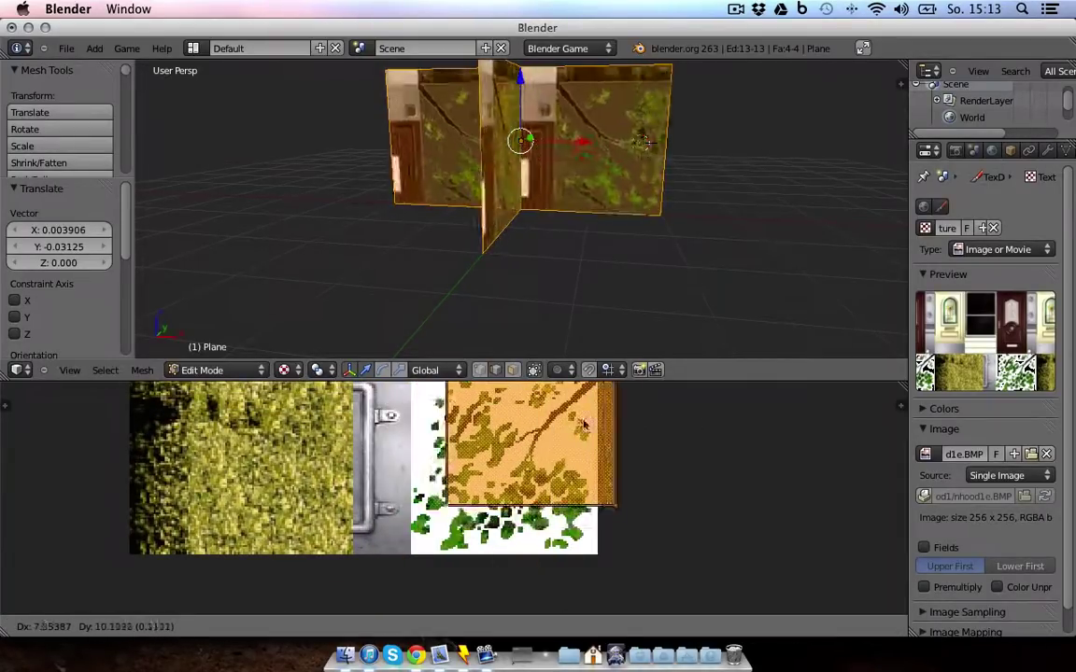
click(556, 457)
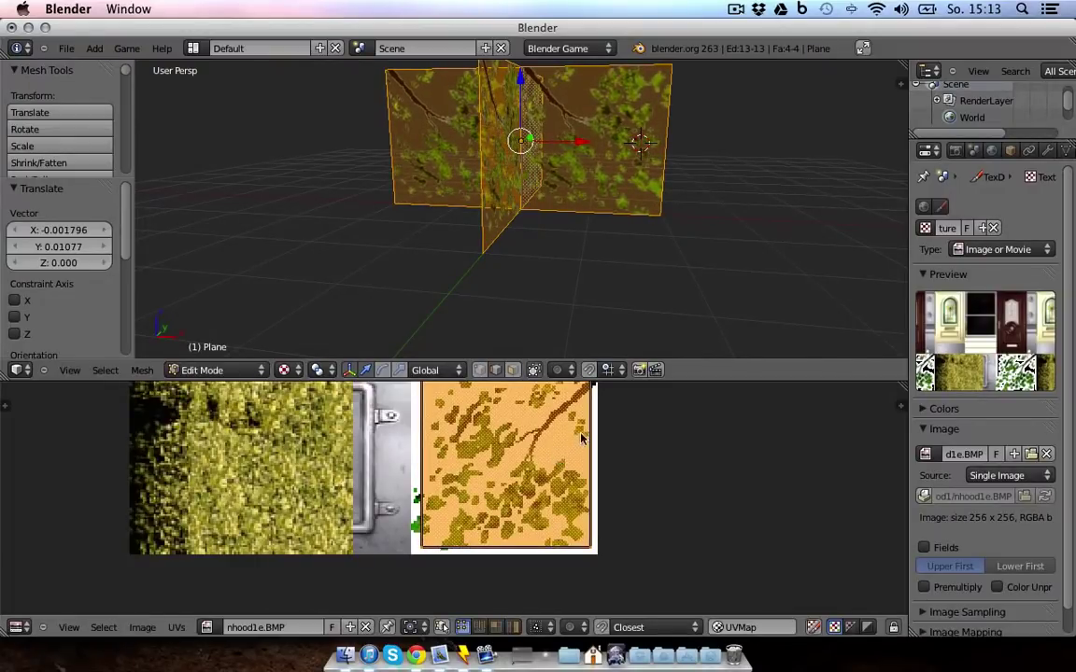
scroll(561, 467, up, 2)
key(g)
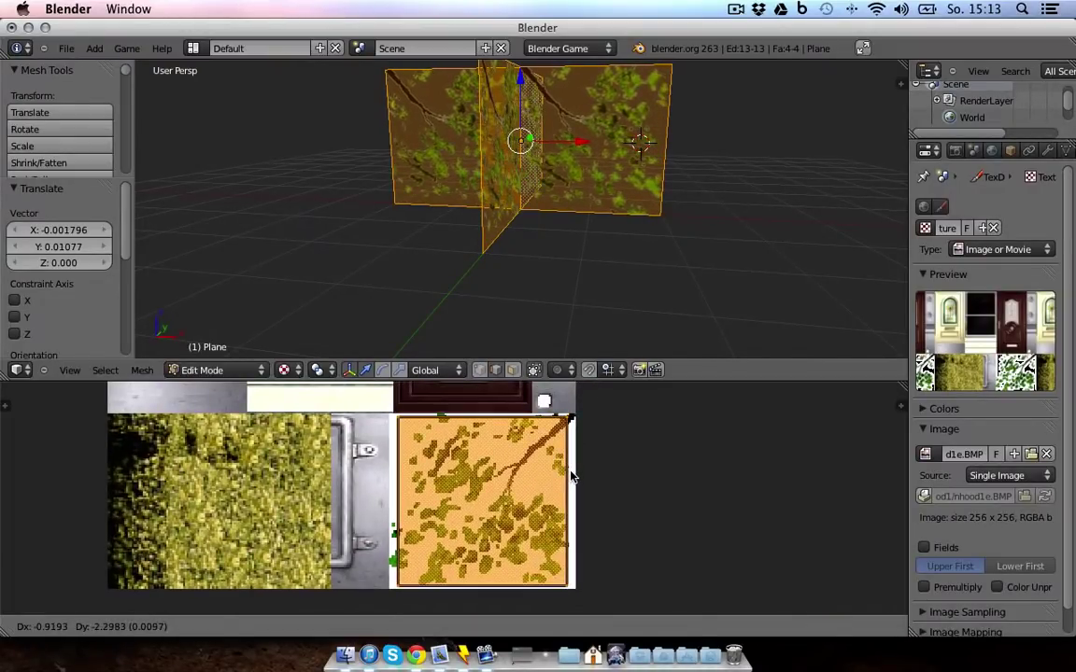
click(576, 475)
key(s)
key(x)
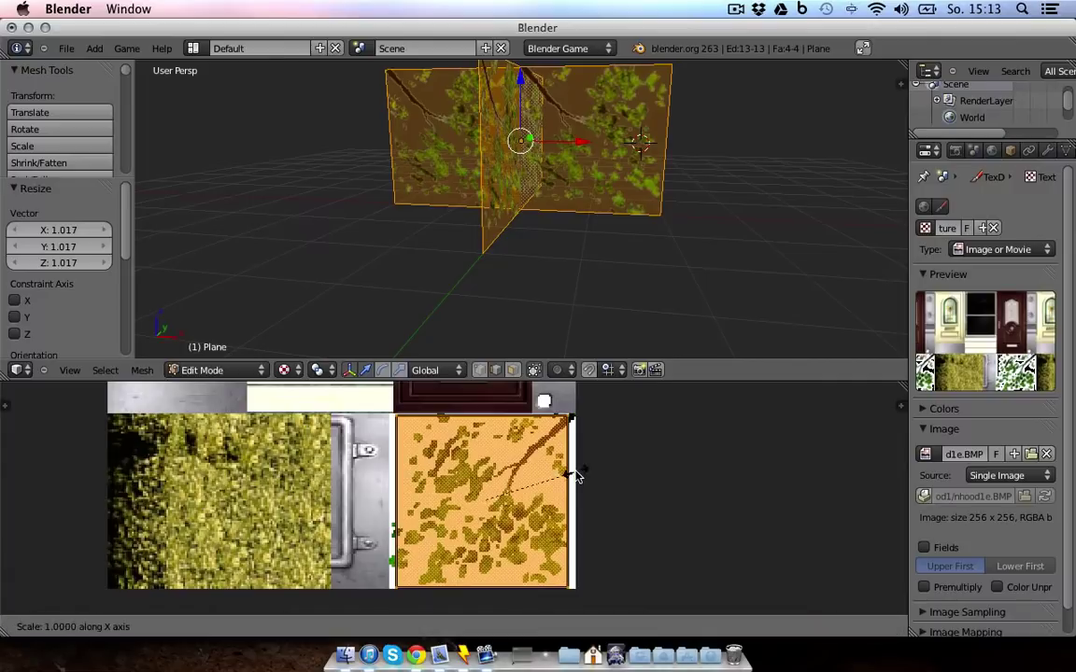
click(580, 476)
Rotate the UVs 90° so the leaf branch stands upright on the planes.
middle_drag(598, 346, 572, 365)
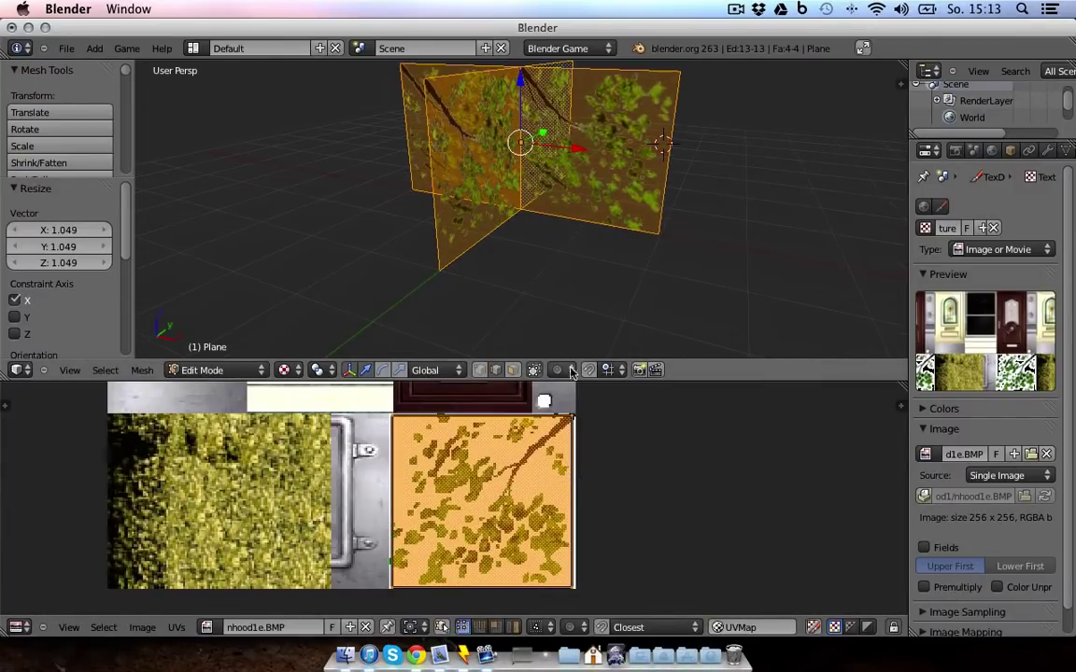
middle_drag(560, 195, 367, 230)
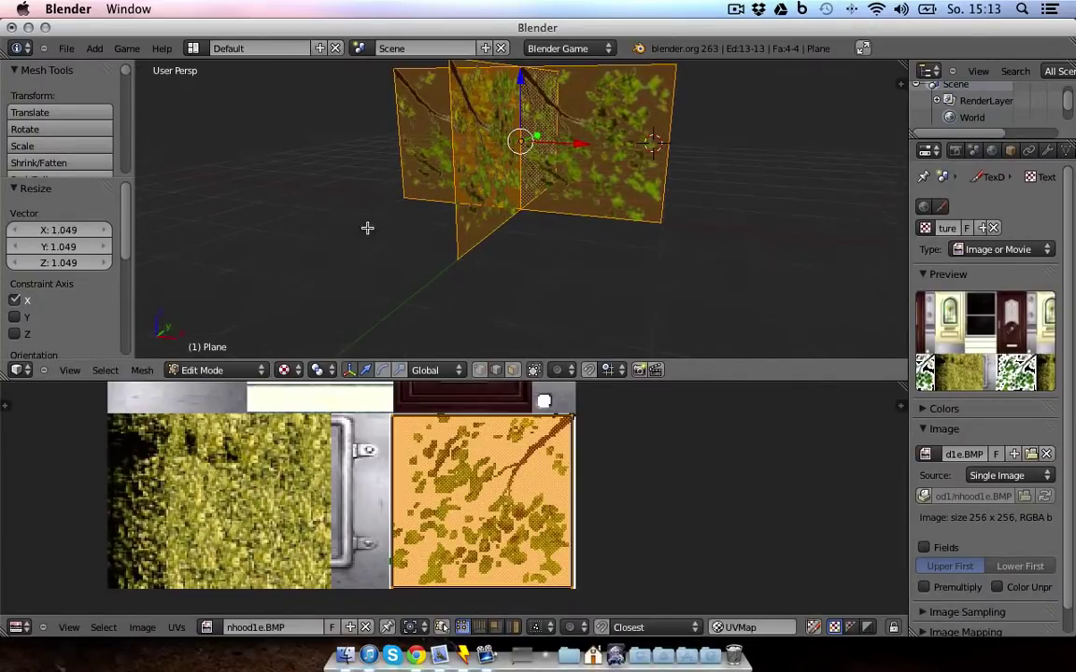
click(601, 504)
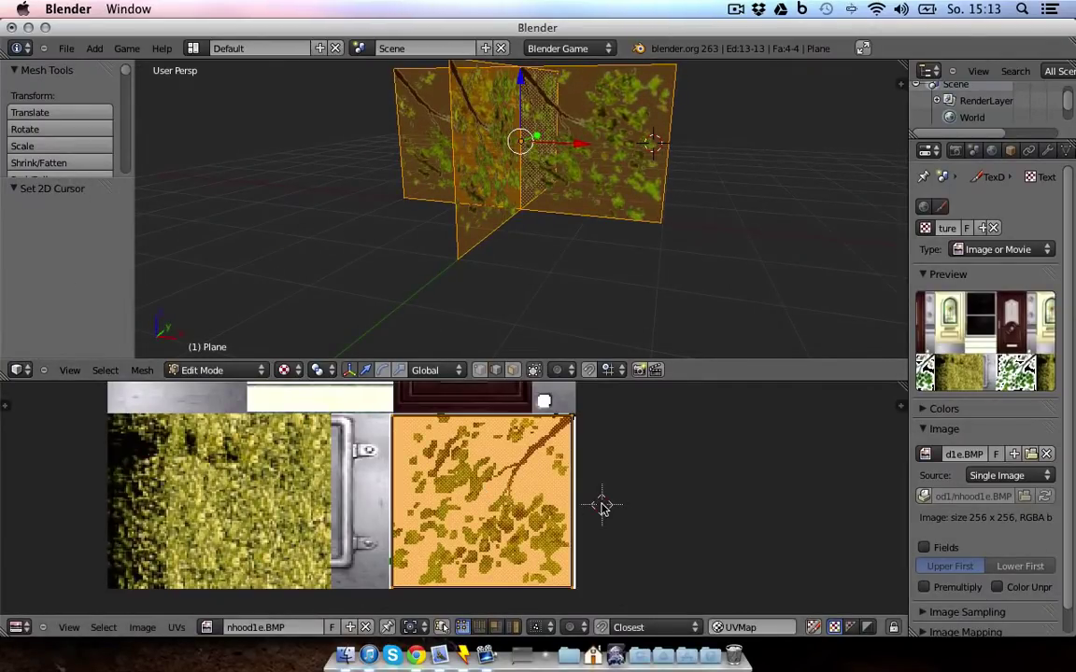
text(r90)
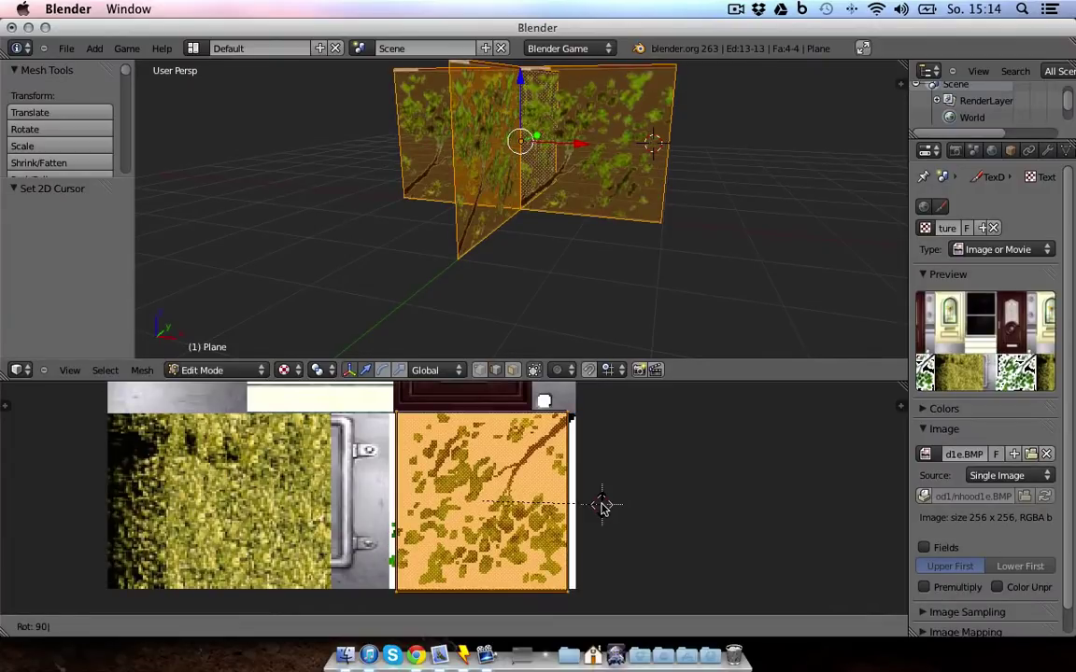
key(Return)
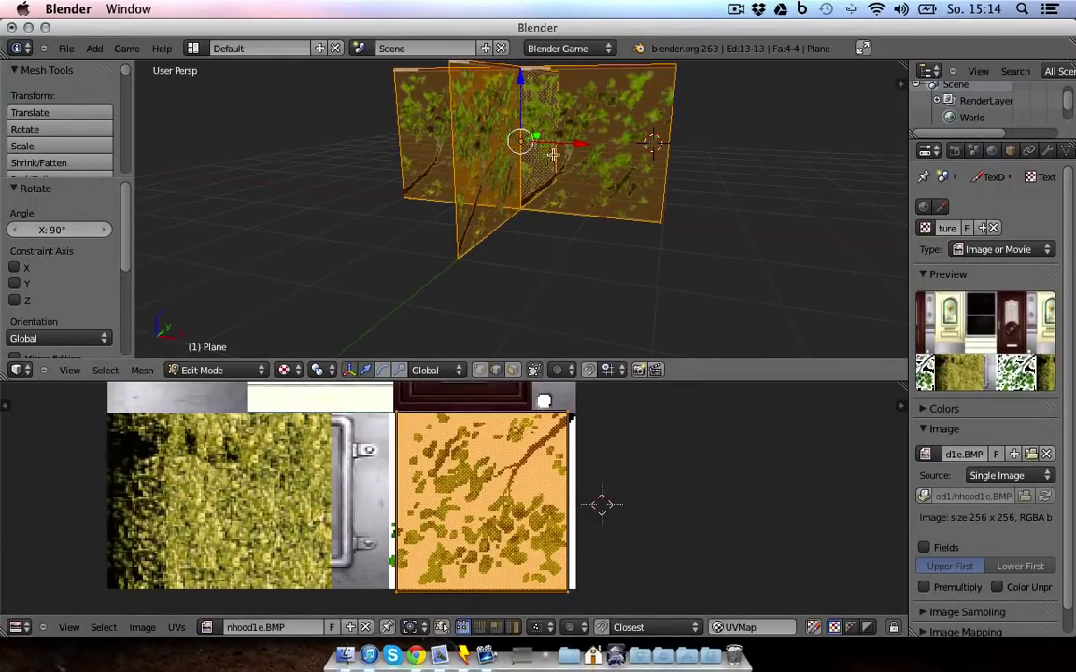
middle_drag(497, 140, 435, 159)
Select the faces of both crossed planes in face select mode.
right_click(509, 216)
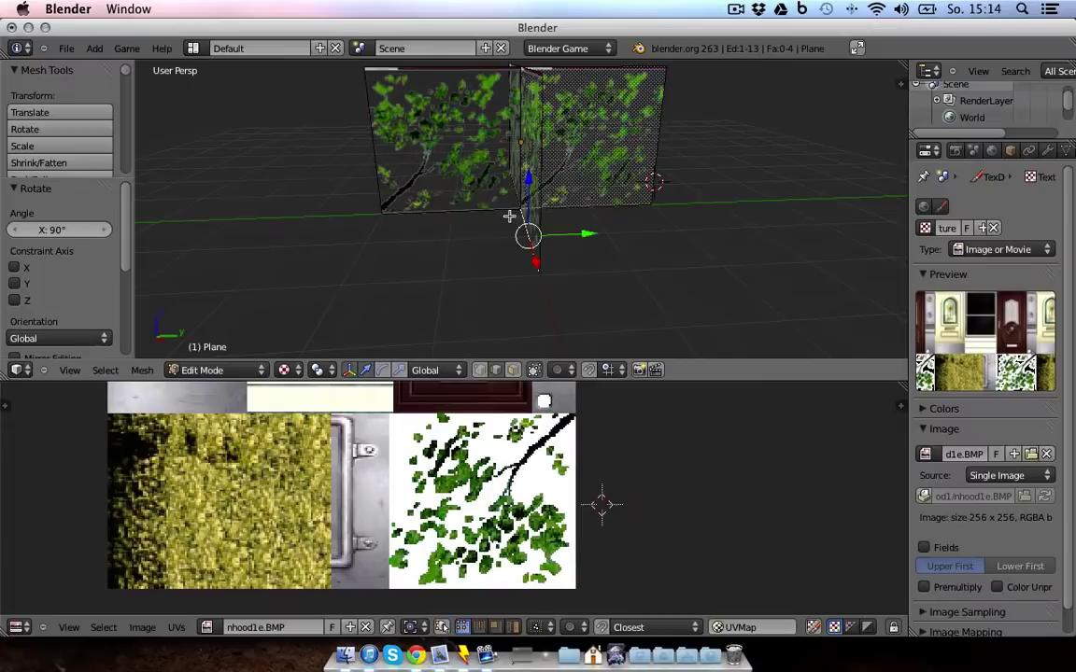
click(513, 370)
right_click(464, 162)
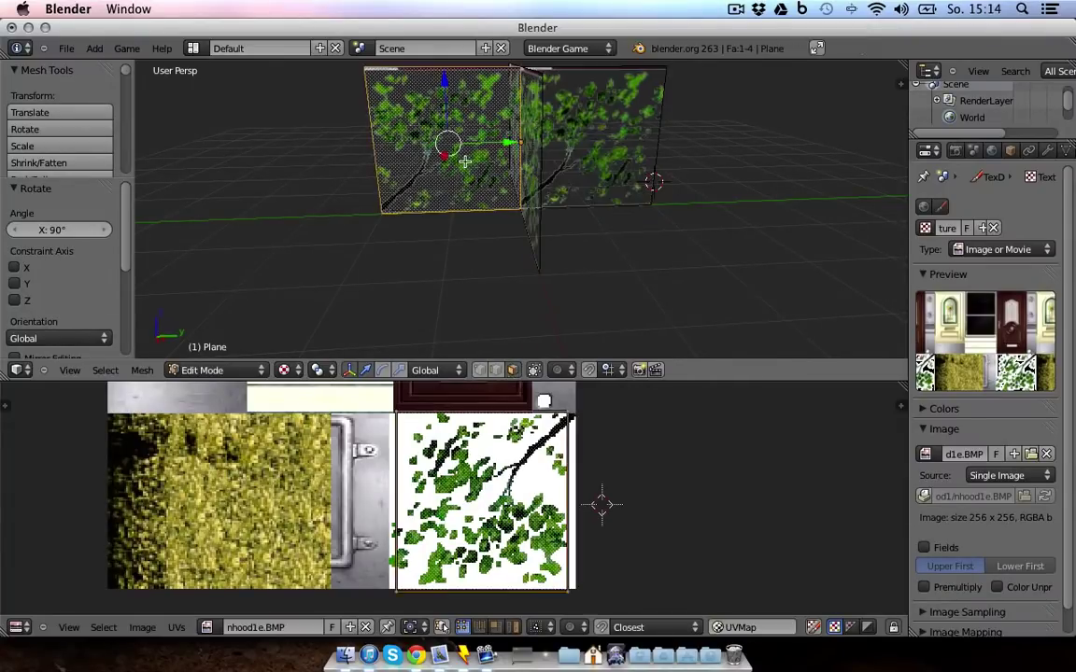
shift+right_click(619, 151)
middle_drag(619, 144, 568, 211)
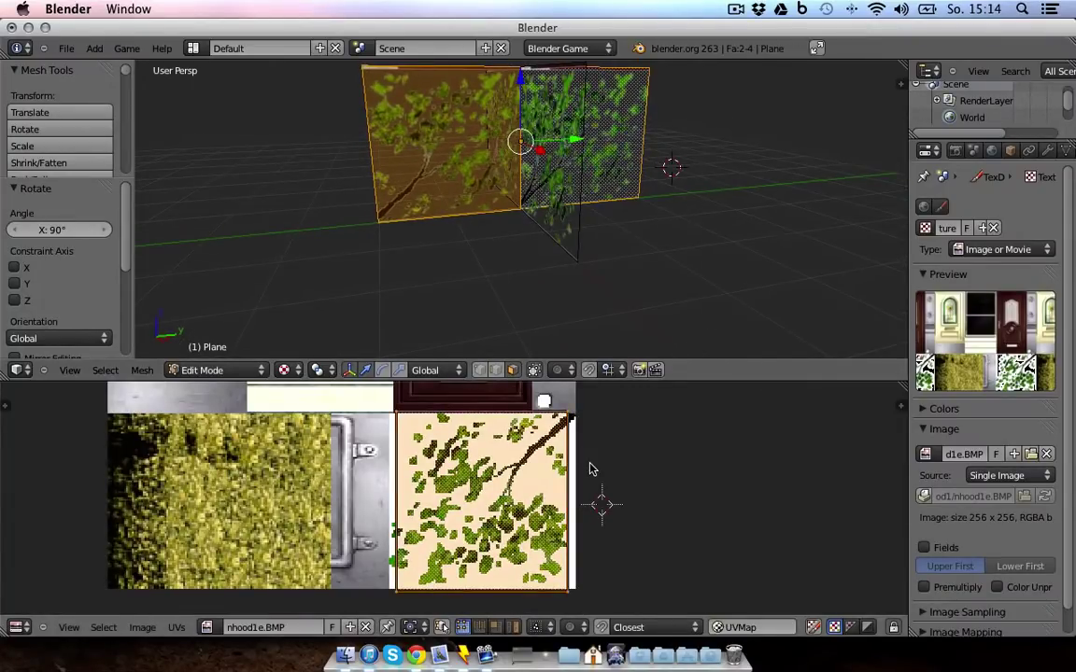
Mirror the selected UVs horizontally (scale X -1), replacing a mistaken Y flip.
key(s)
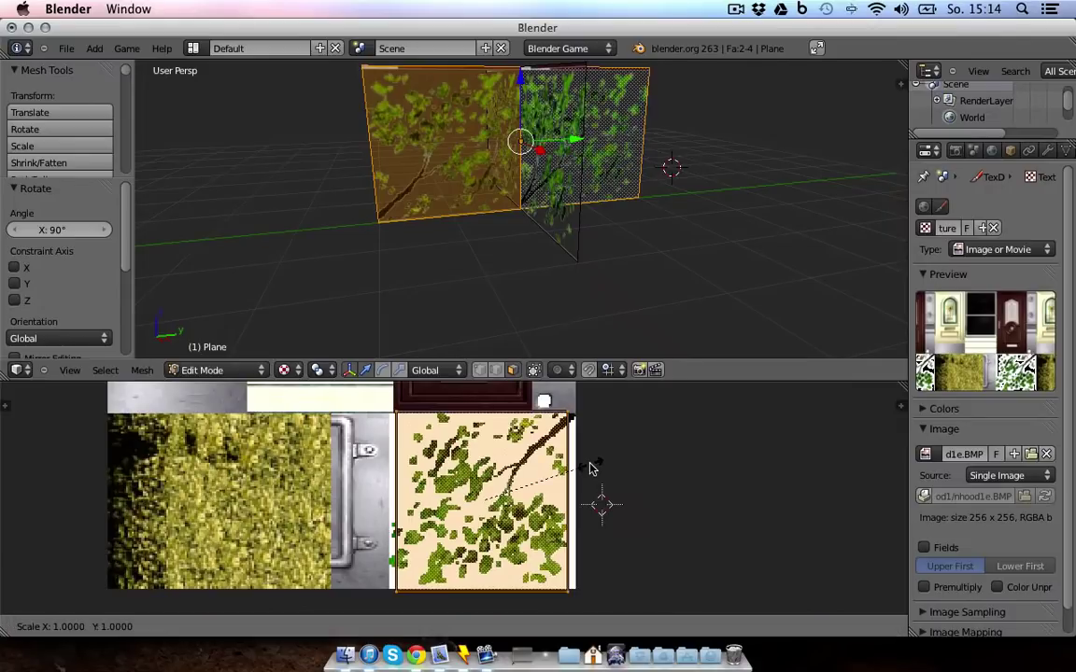
text(y-1)
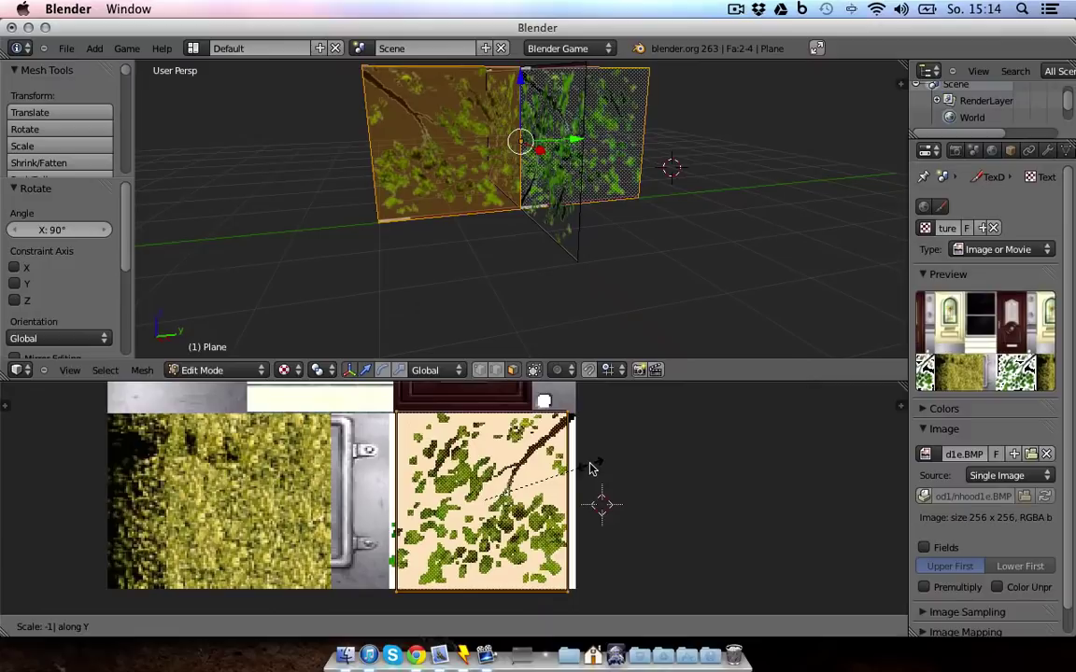
key(Return)
key(ctrl+z)
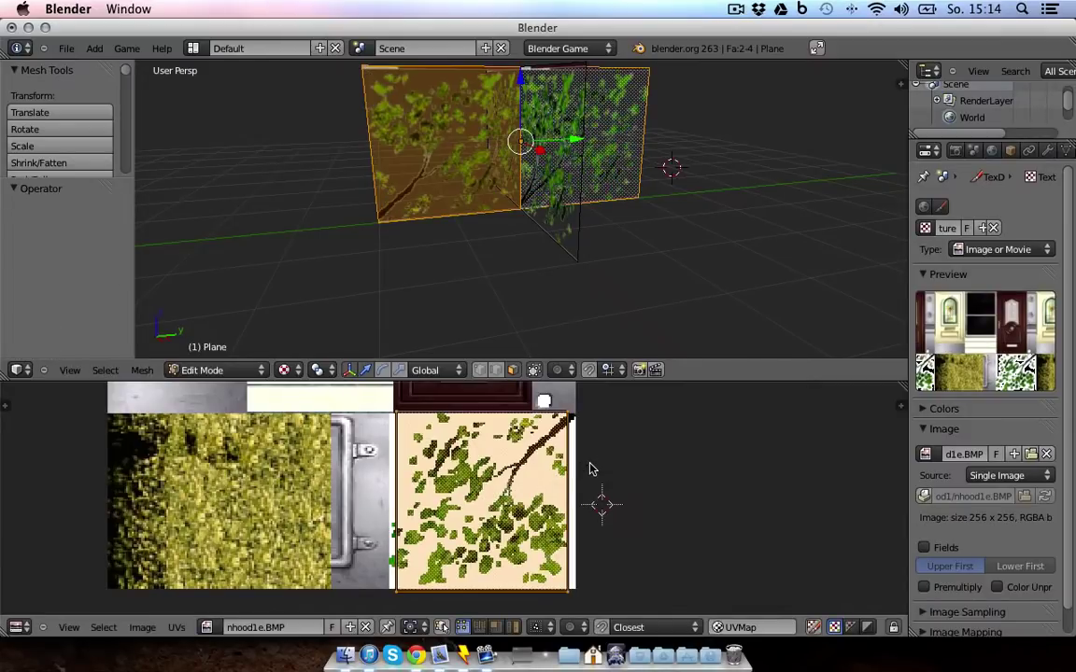
text(sx-1)
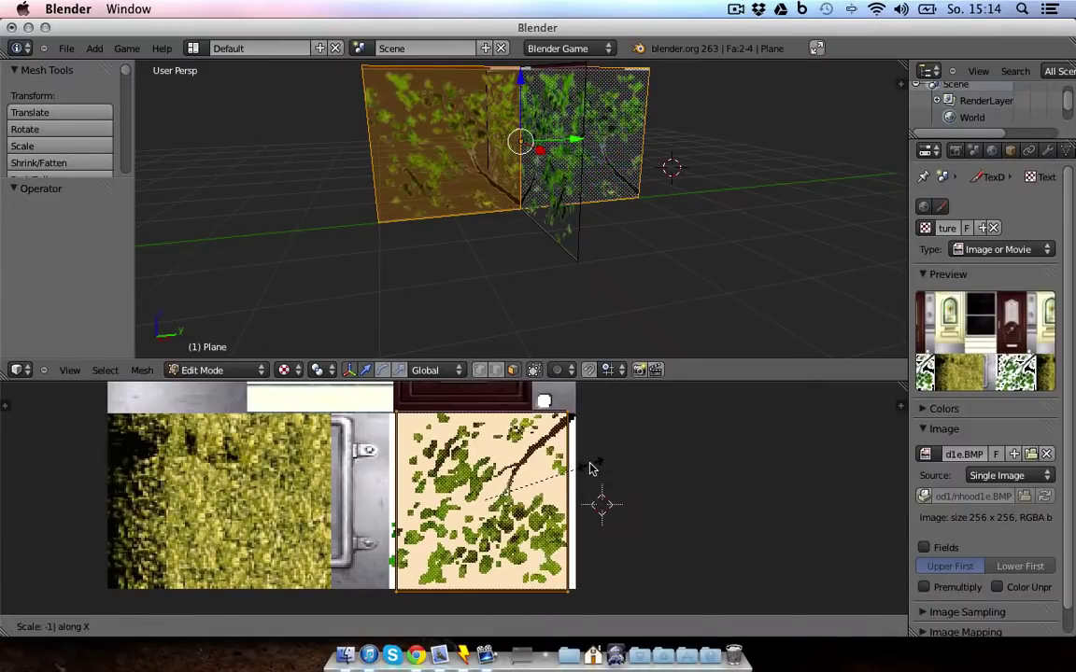
key(Return)
Cancel a stray UV scale and return to Object Mode.
mouse_move(576, 240)
middle_down()
mouse_move(541, 239)
mouse_move(567, 206)
middle_up()
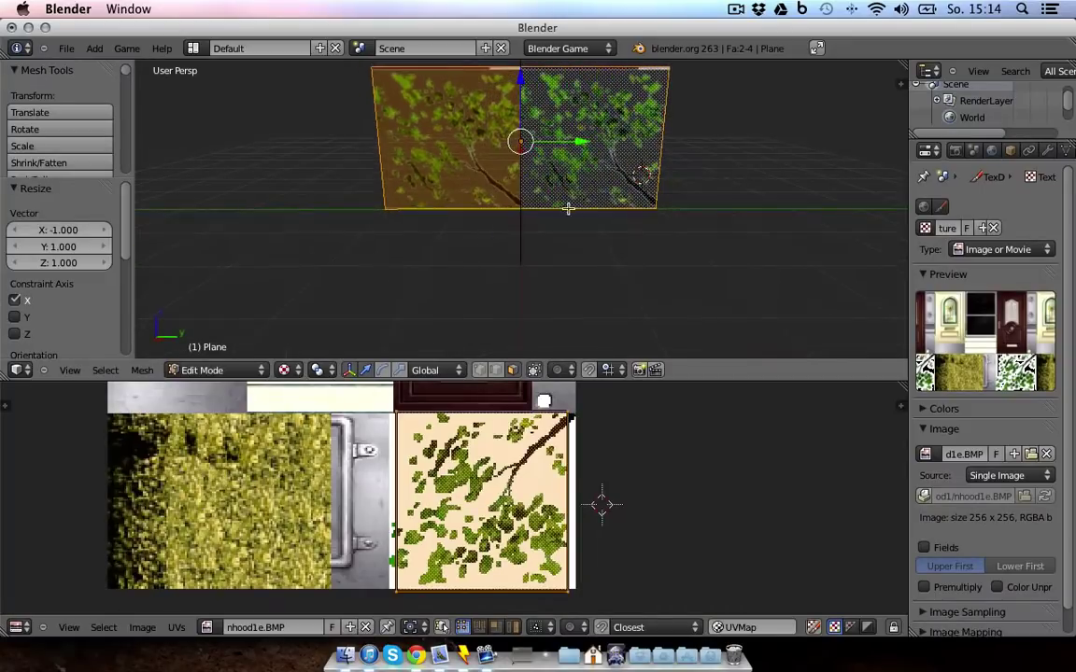
key(s)
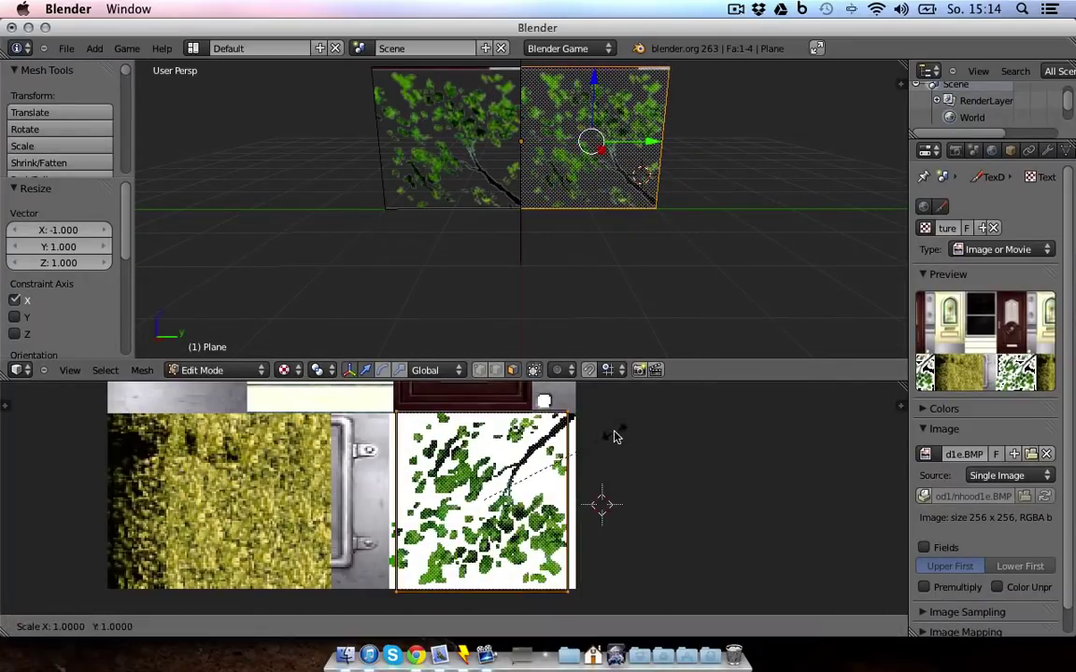
key(y)
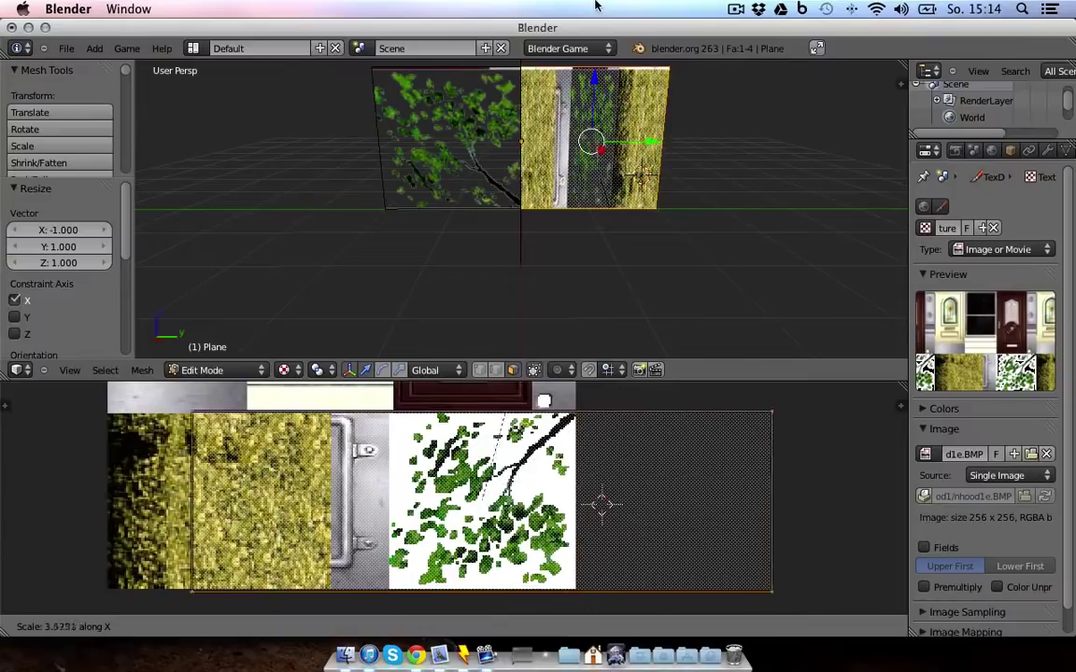
key(Return)
middle_drag(611, 240, 619, 449)
middle_drag(619, 336, 460, 274)
key(Tab)
Select all faces and shrink the UVs slightly to 0.958.
click(987, 152)
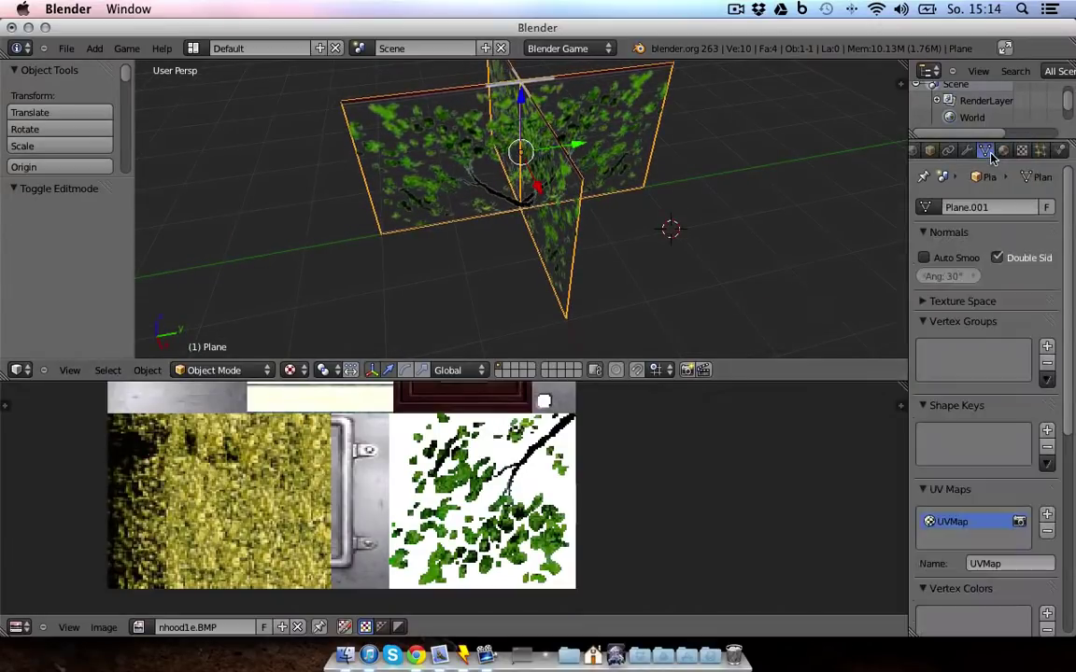
scroll(985, 522, down, 10)
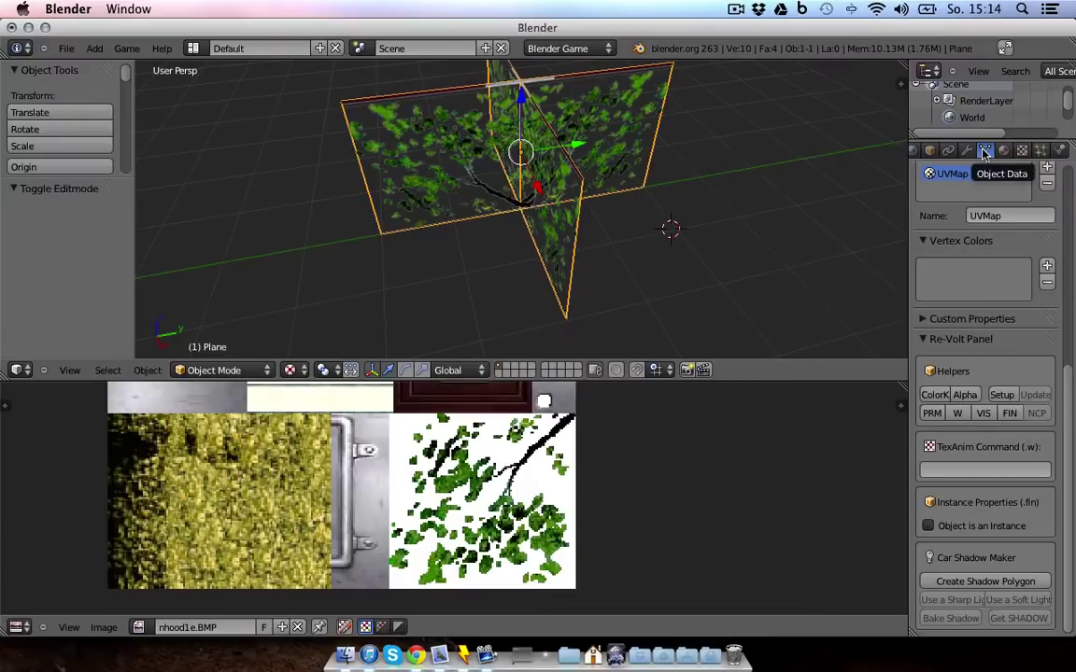
key(Tab)
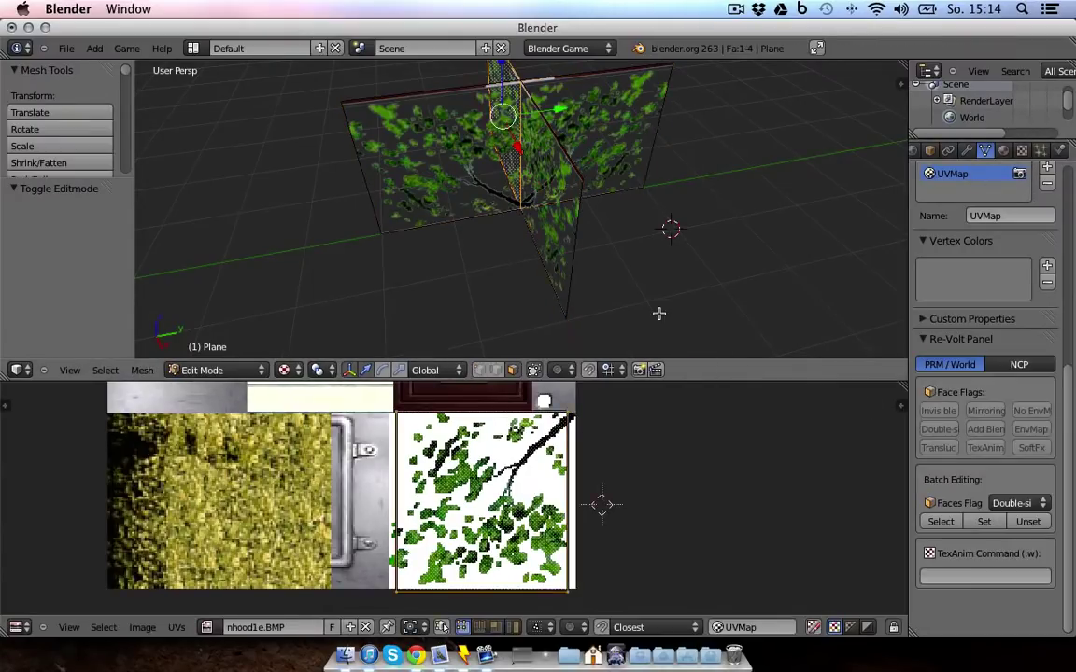
middle_drag(659, 313, 655, 228)
key(a)
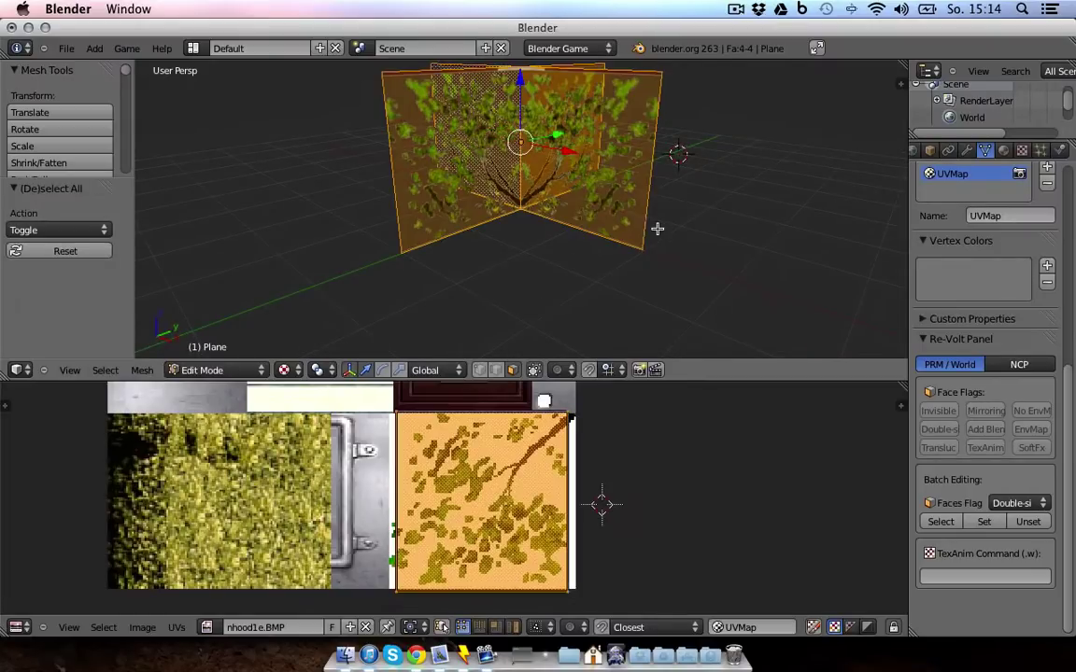
key(s)
click(672, 484)
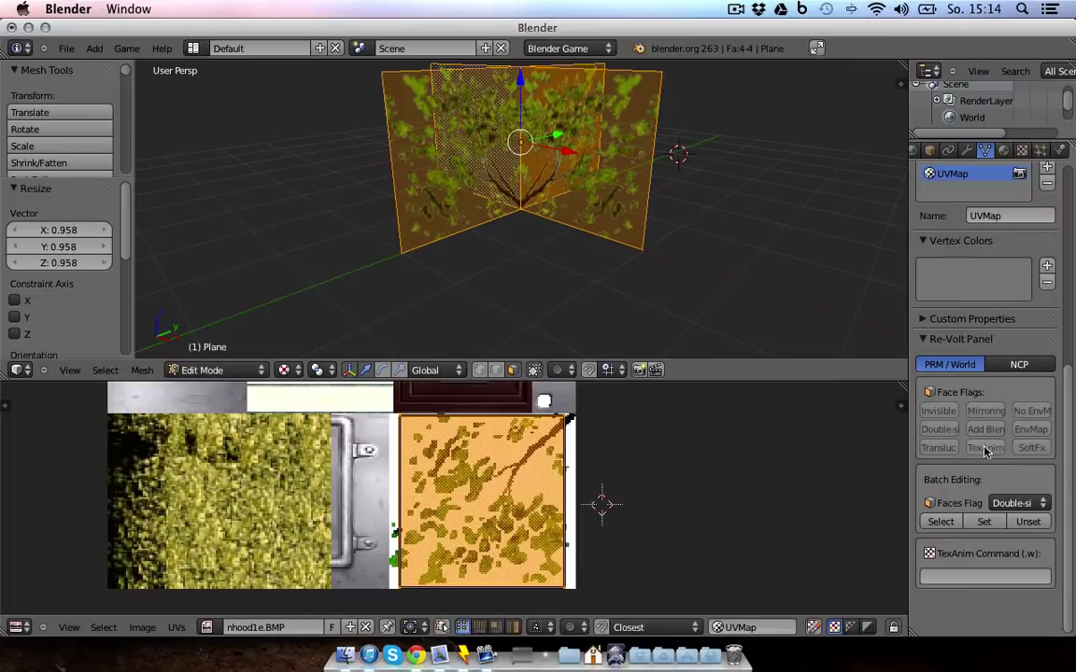
Apply the Double-sided face flag to all plane faces from the Re-Volt panel.
click(984, 521)
middle_drag(536, 261, 743, 265)
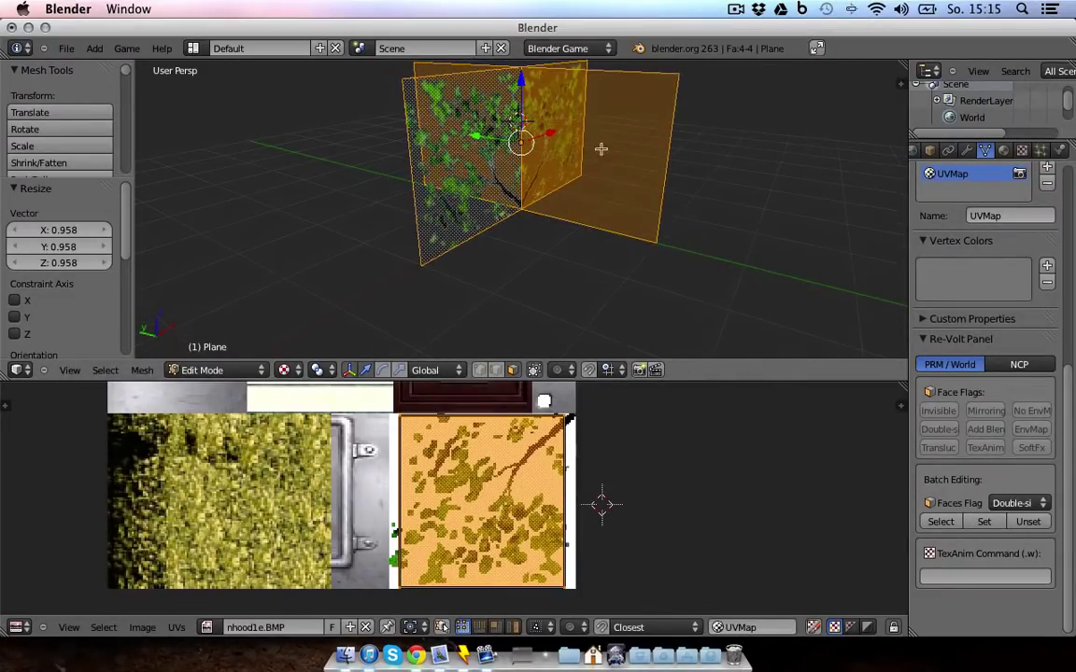
click(1015, 504)
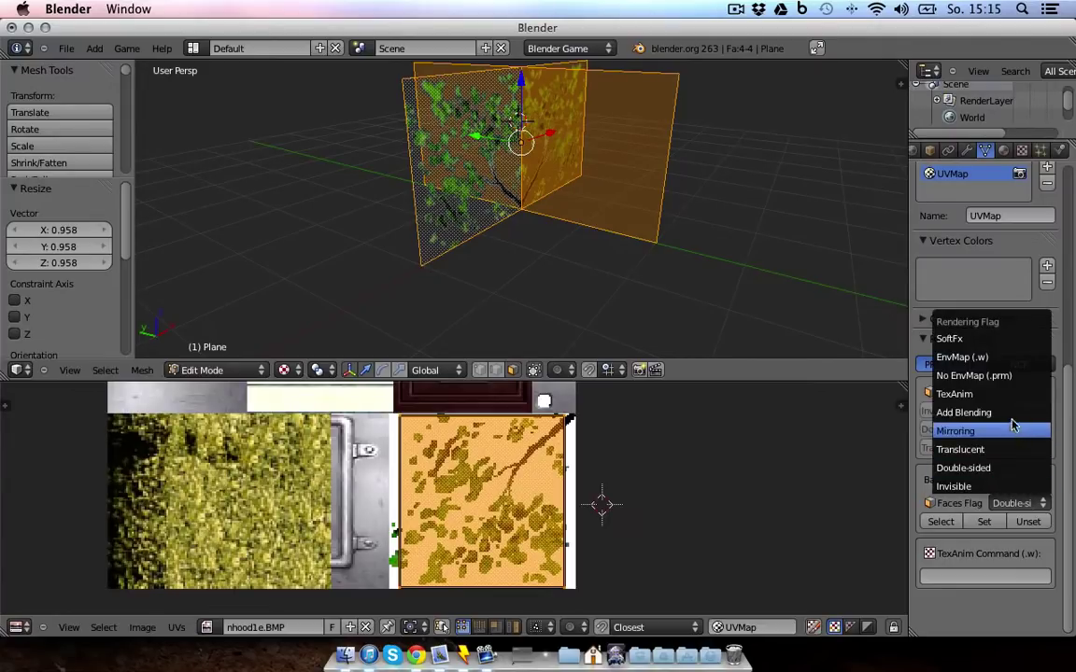
click(971, 468)
click(985, 521)
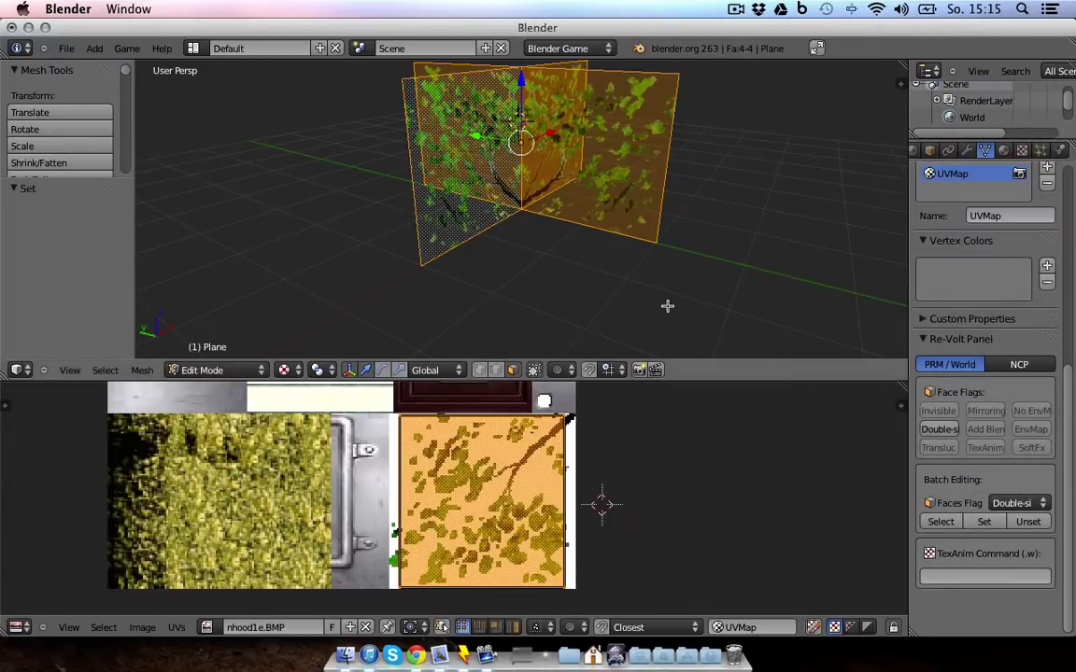
key(Tab)
middle_drag(619, 257, 547, 227)
Reselect Double-sided in the face flag list and return to Object Mode.
key(Tab)
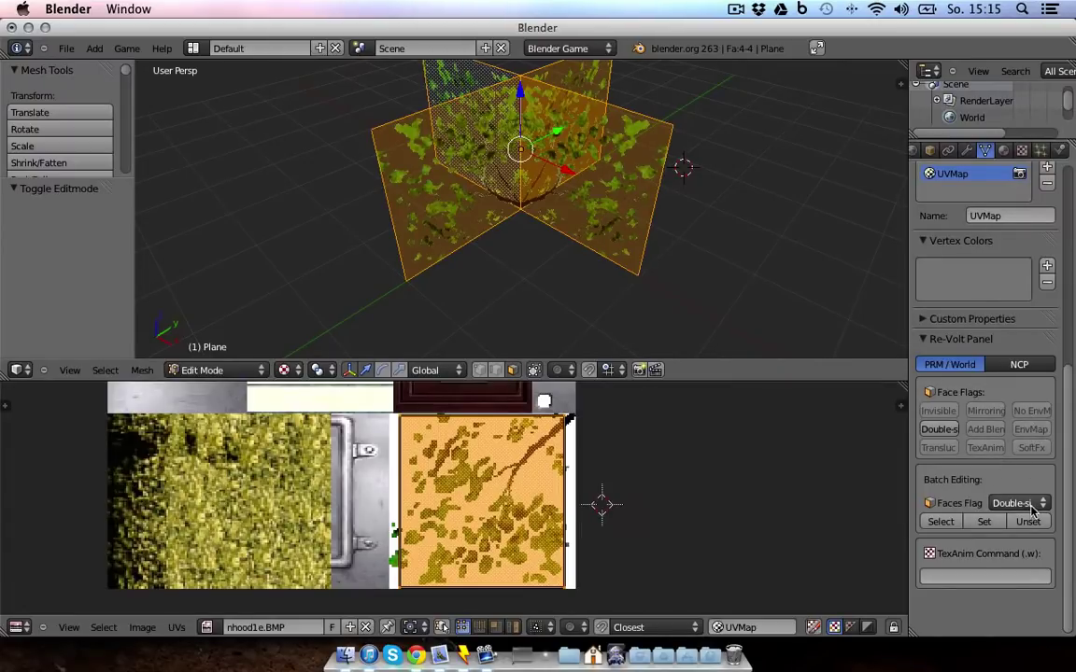
click(1015, 503)
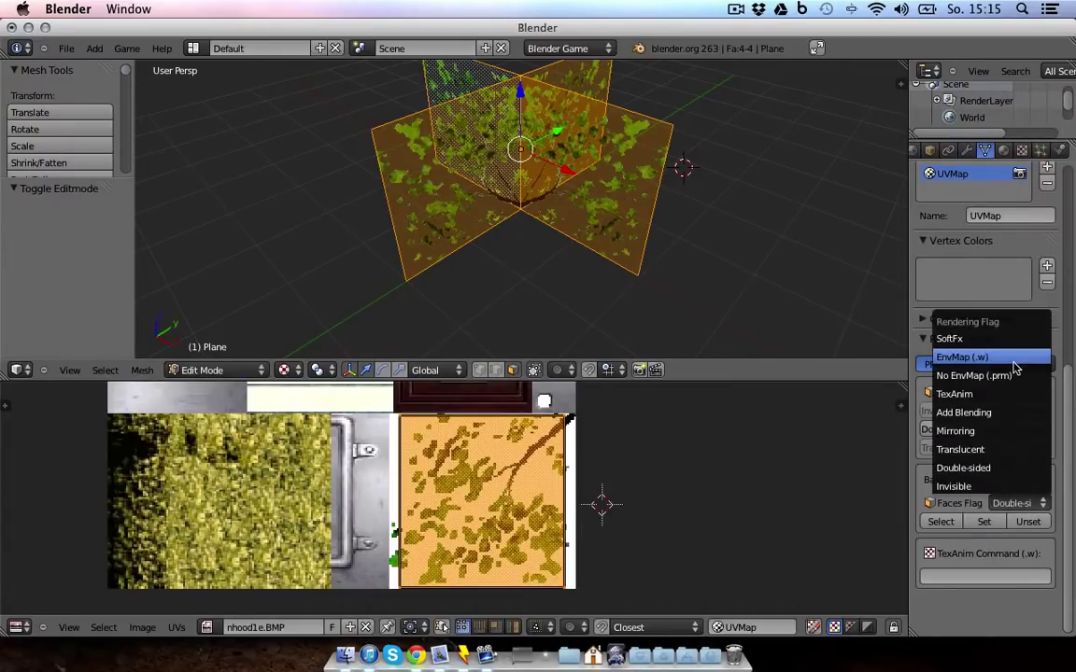
click(1013, 469)
key(Tab)
scroll(675, 203, down, 3)
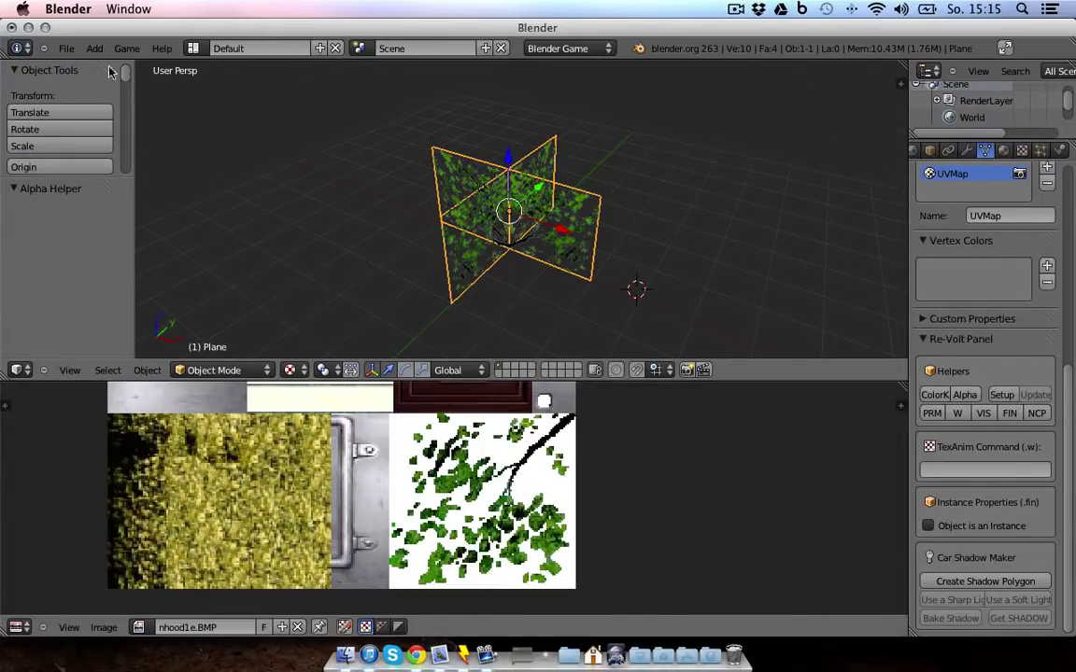
Start a Re-Volt export targeting skate.prm in the recent nhood1 level folder.
click(68, 52)
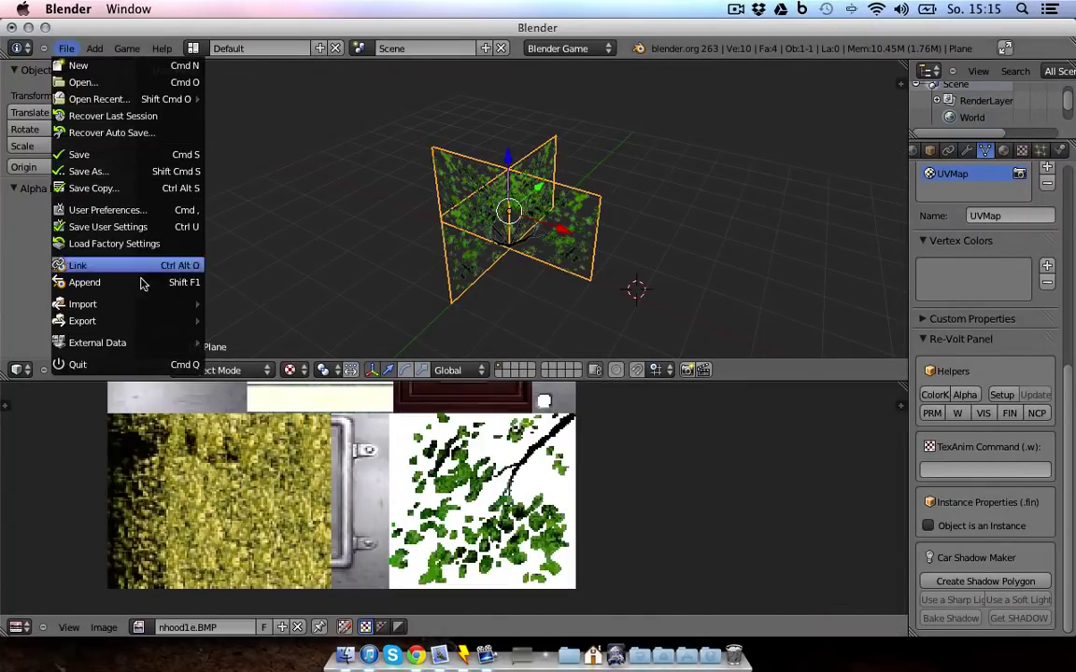
mouse_move(147, 326)
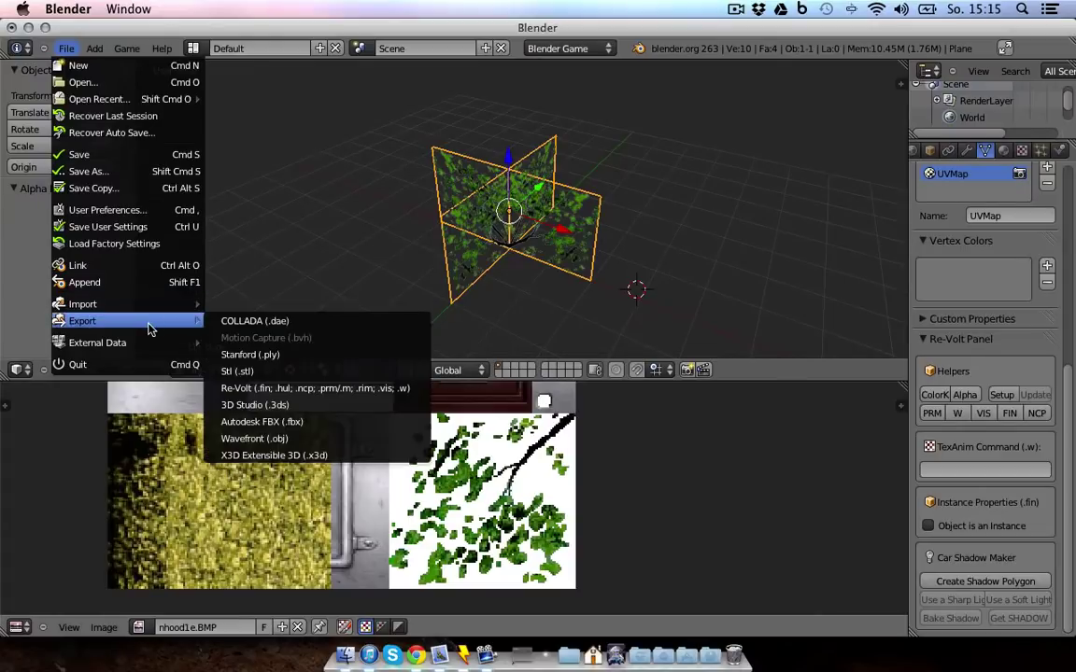
click(354, 389)
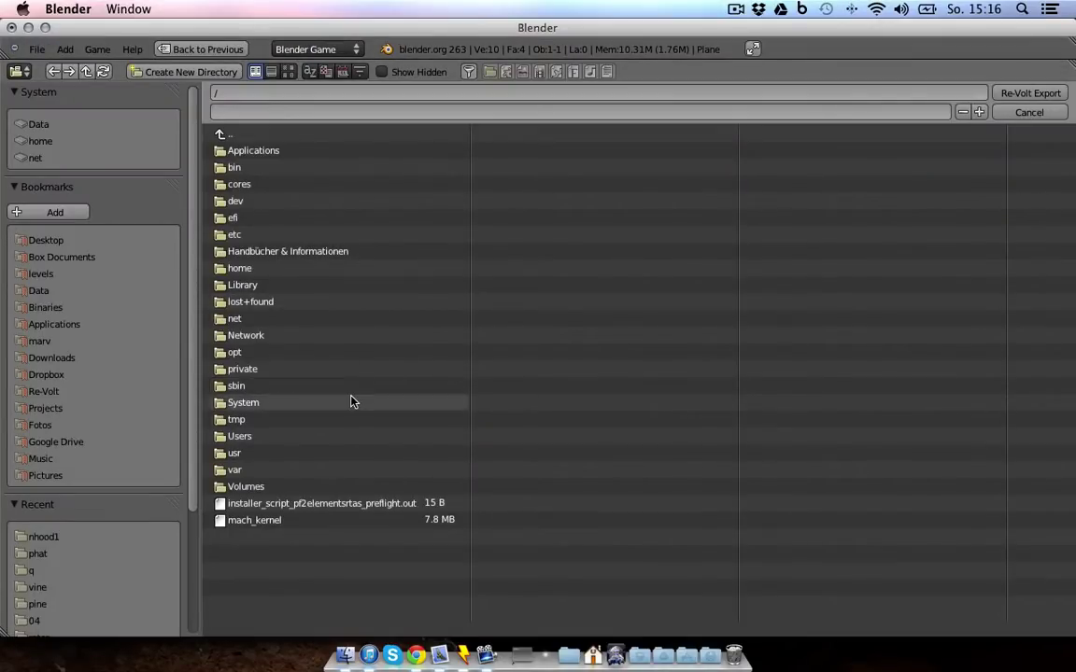
scroll(86, 492, down, 3)
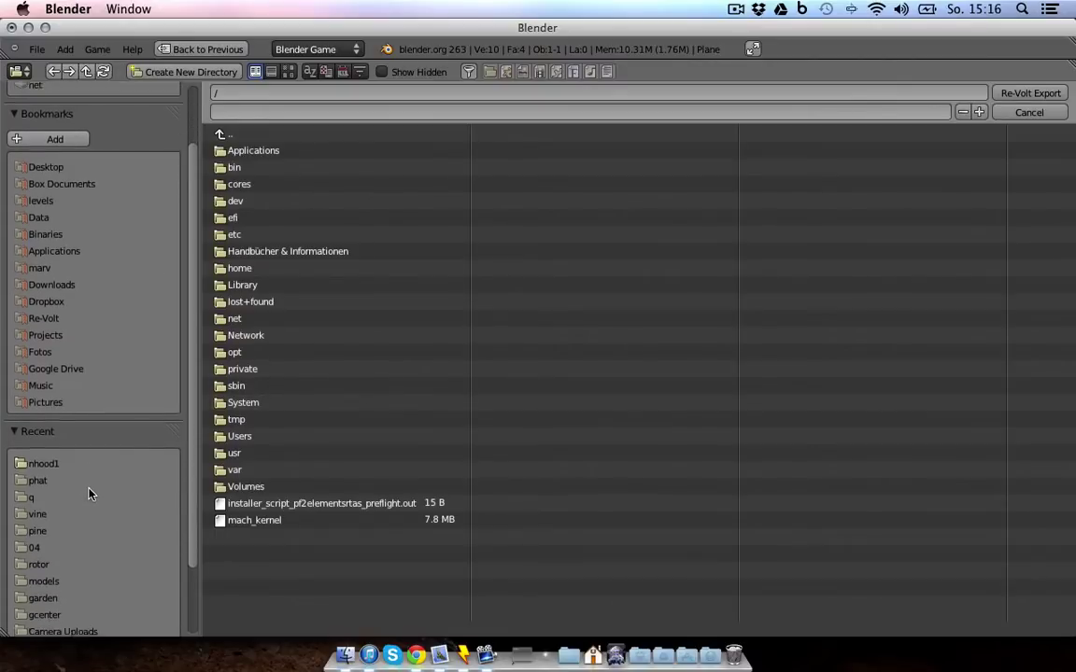
scroll(89, 493, down, 2)
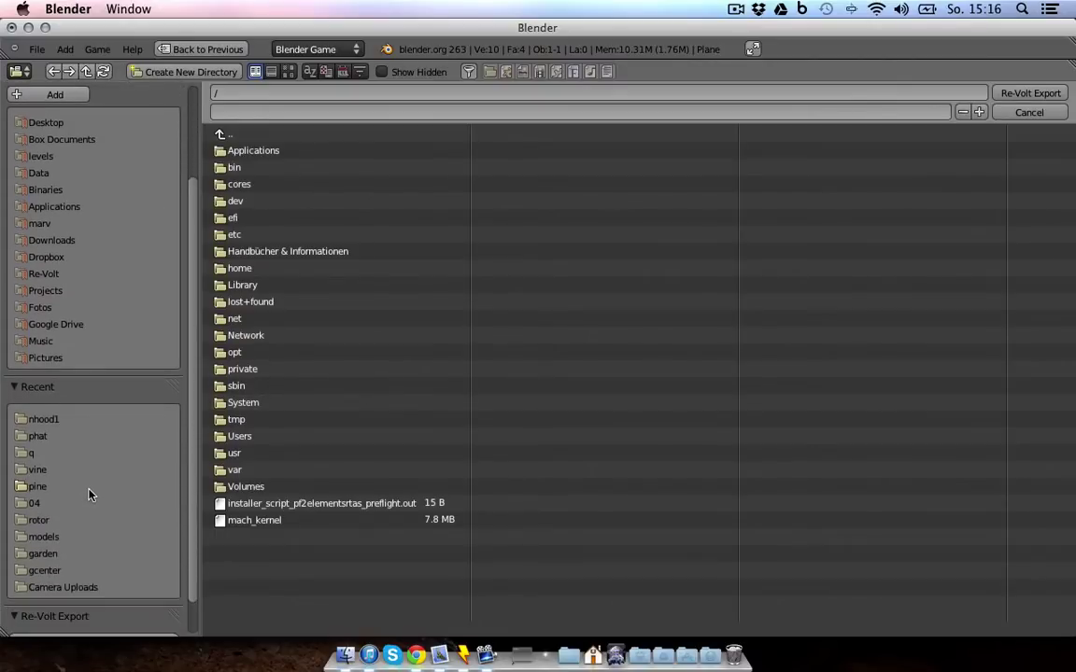
click(67, 422)
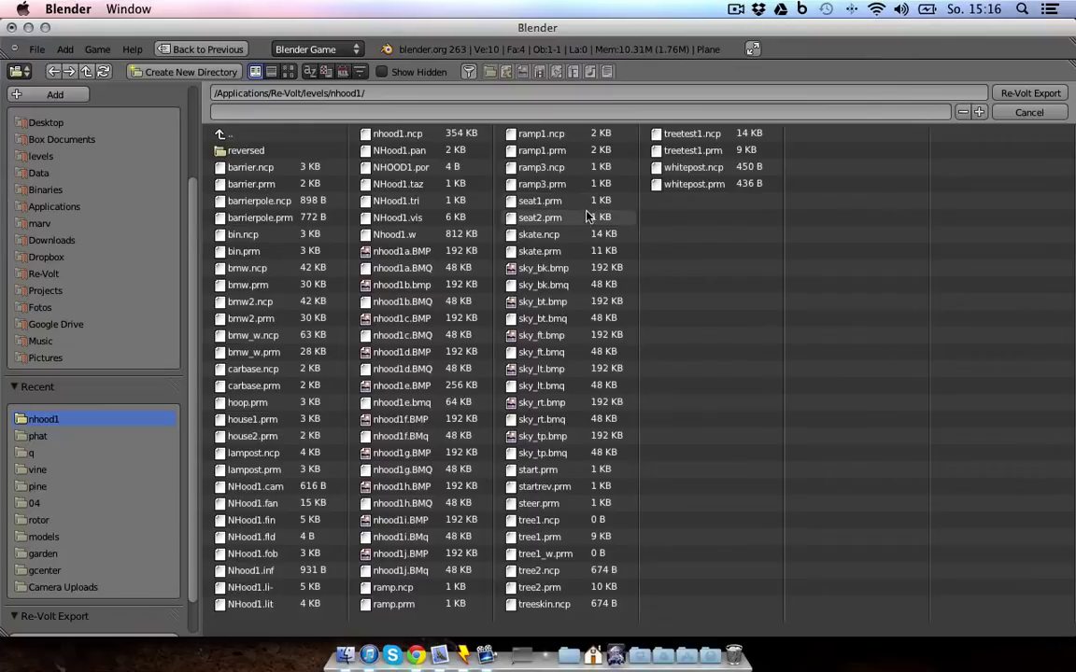
click(539, 234)
key(Down)
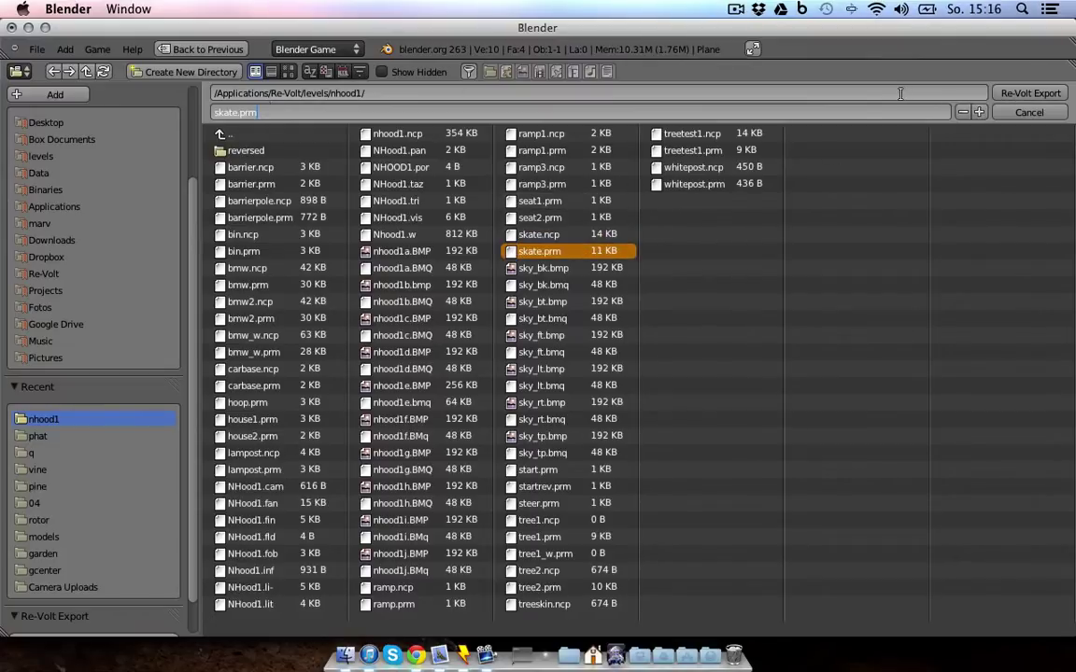
Write skate.prm, inspect the bush from top view, and open the Re-Volt folder from the Dock.
click(1029, 93)
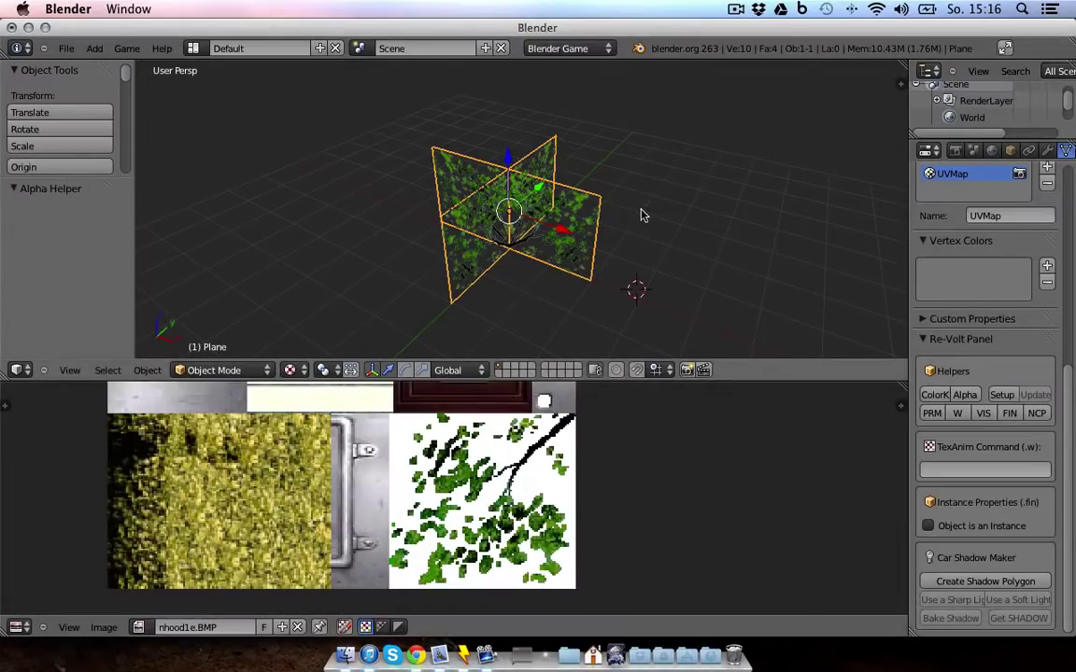
middle_drag(417, 199, 535, 192)
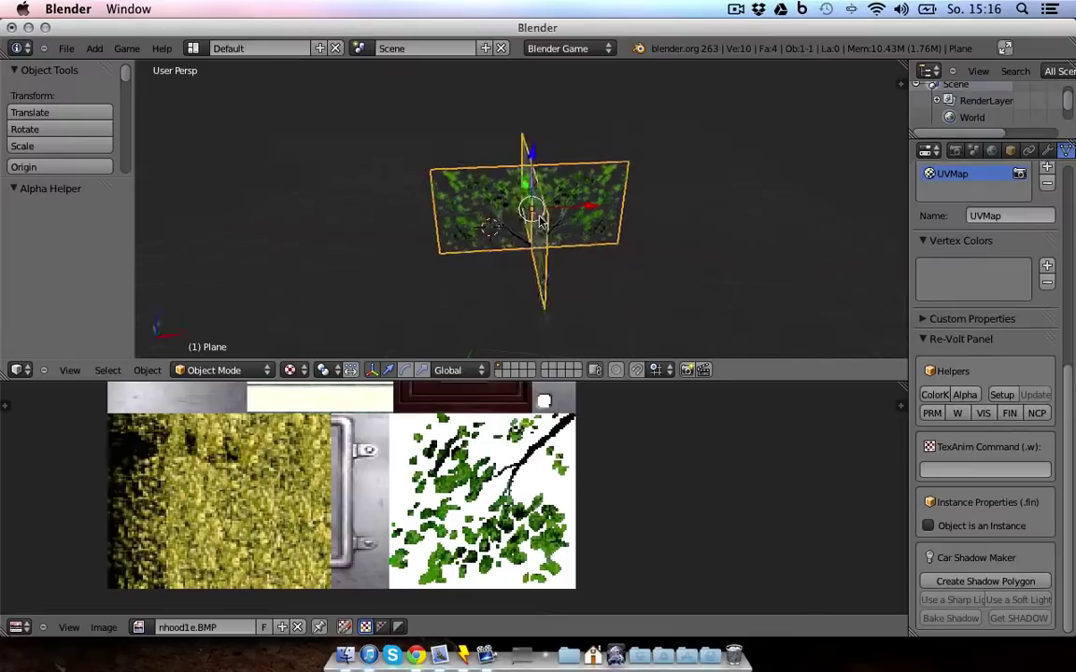
key(KP_7)
shift+middle_drag(551, 280, 633, 161)
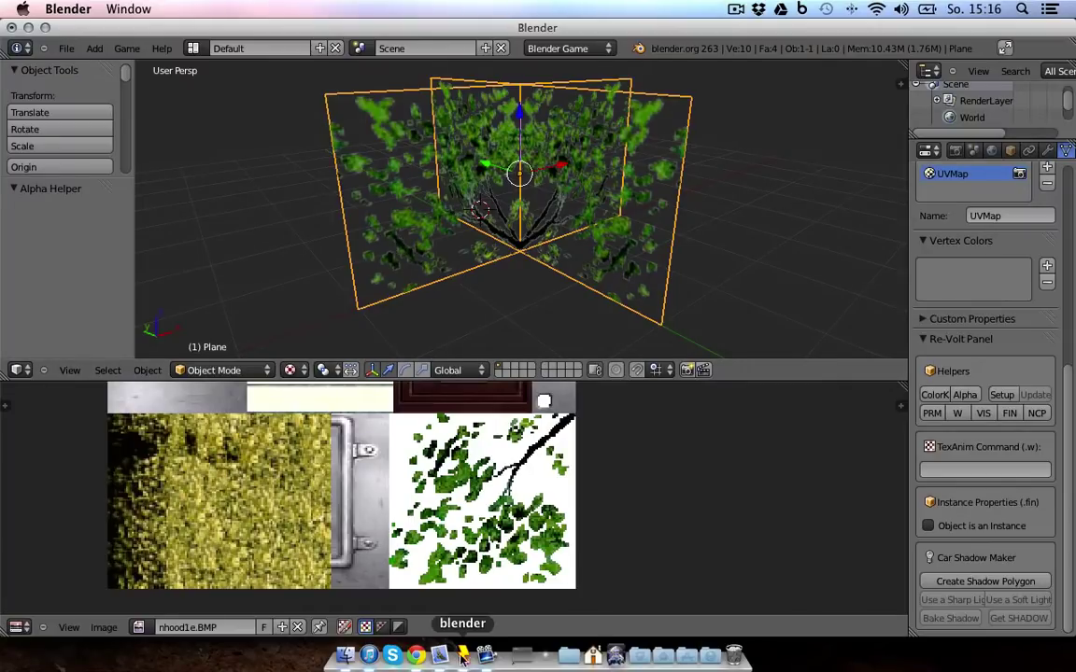
click(568, 656)
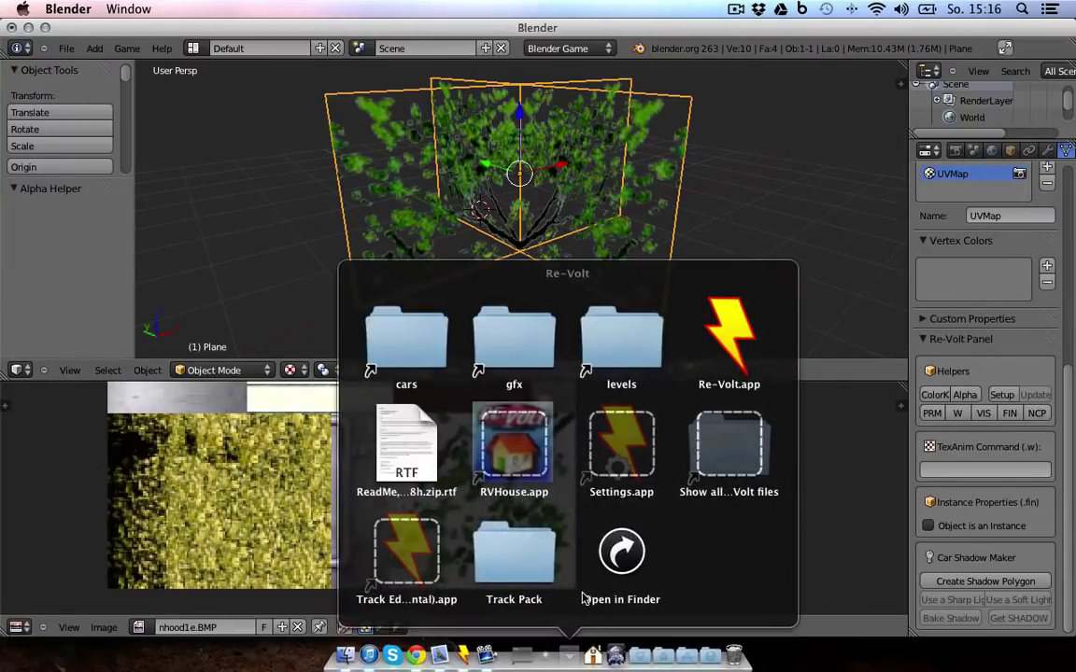
Launch Re-Volt, drive to the leaf bush beside the house, pause, and return to Blender.
click(736, 350)
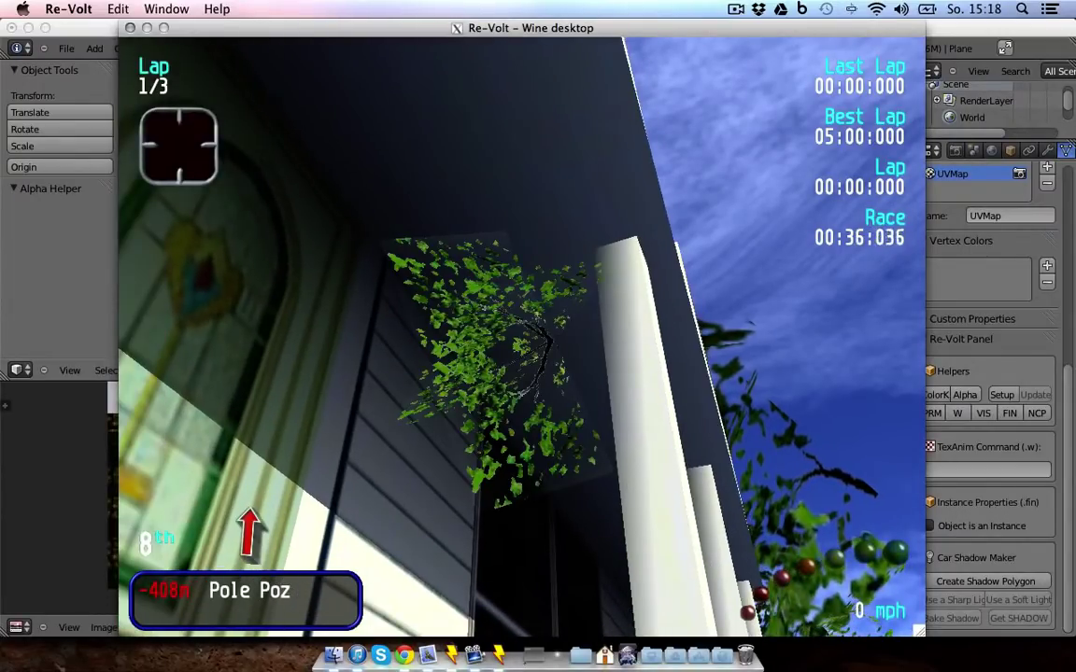
key(Escape)
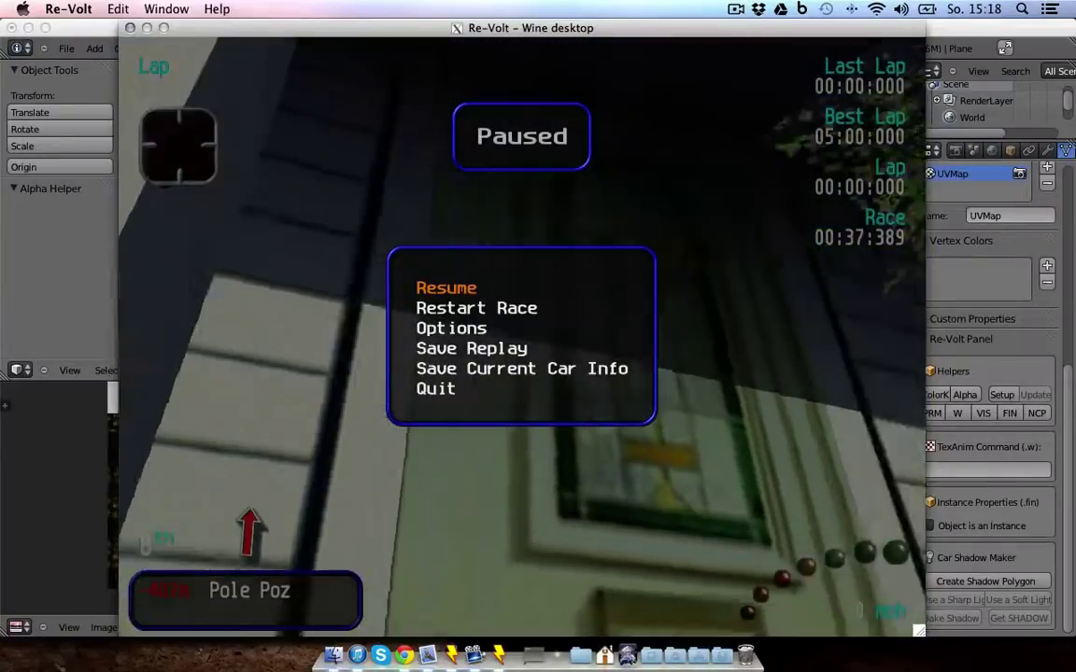
key(super+Tab)
Scale the crossed leaf planes' mesh up by 4.969 in Edit Mode.
scroll(597, 205, down, 5)
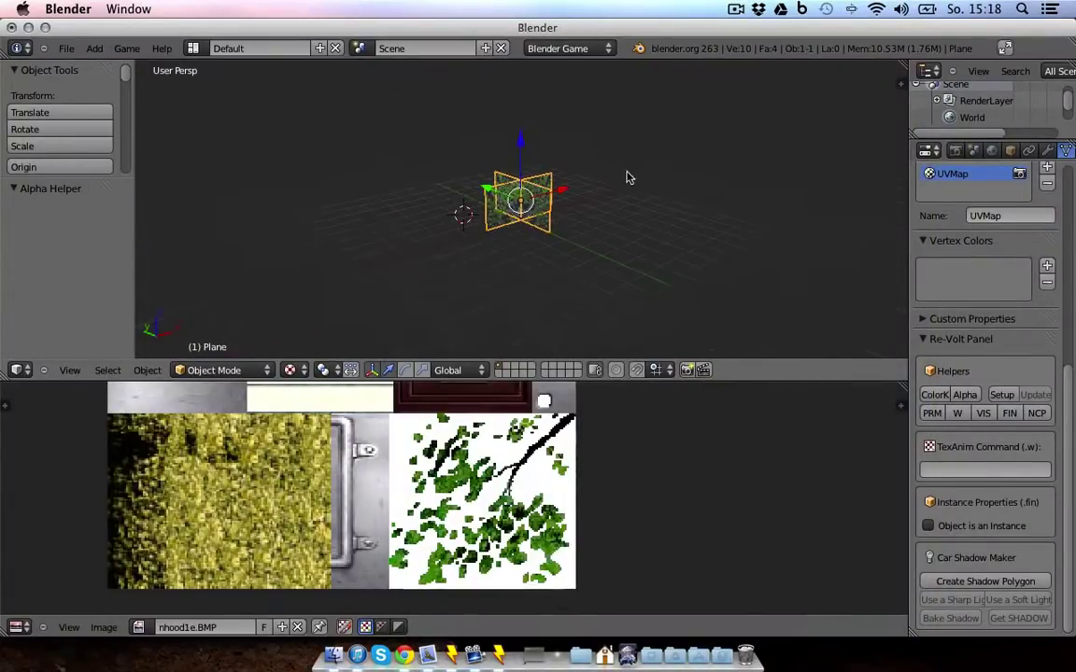
scroll(585, 238, left, 5)
key(Tab)
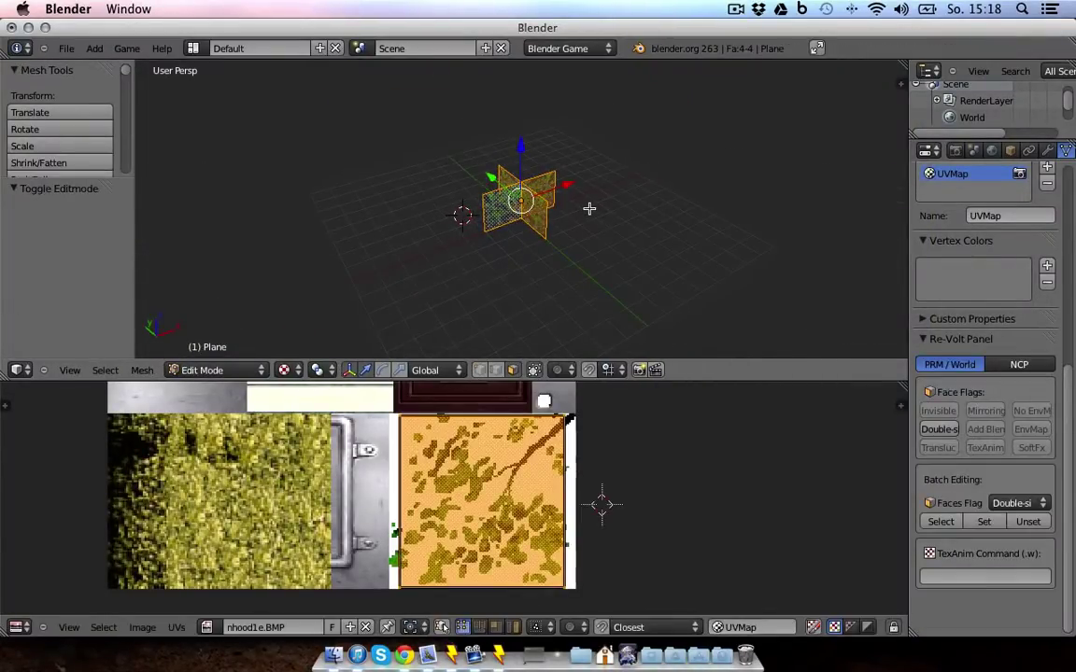
key(Tab)
key(Tab)
key(s)
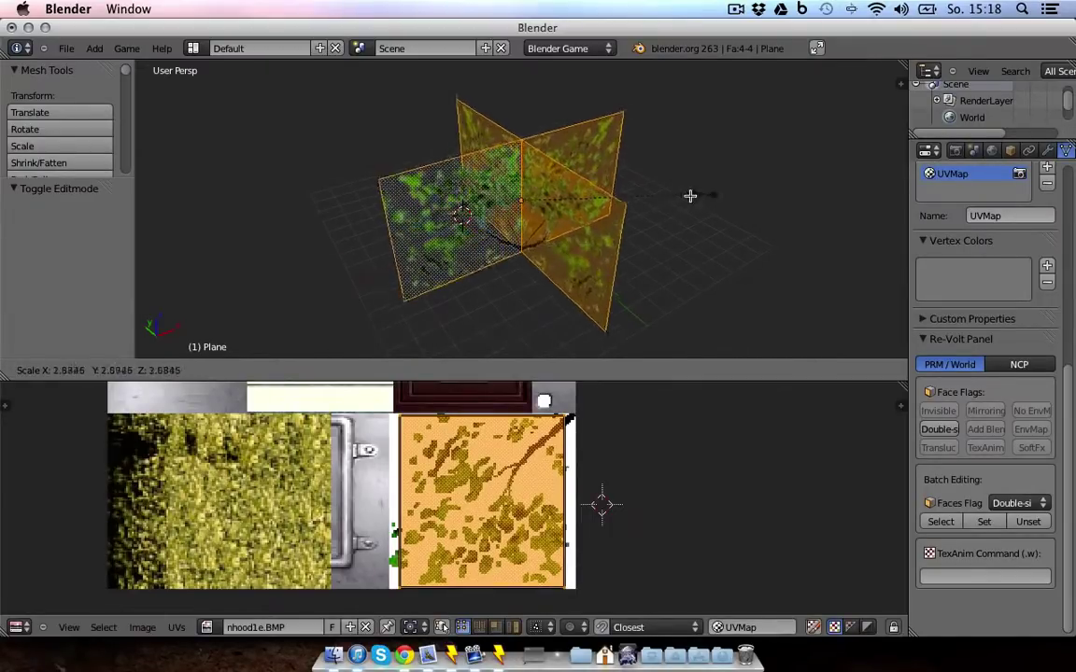
click(795, 186)
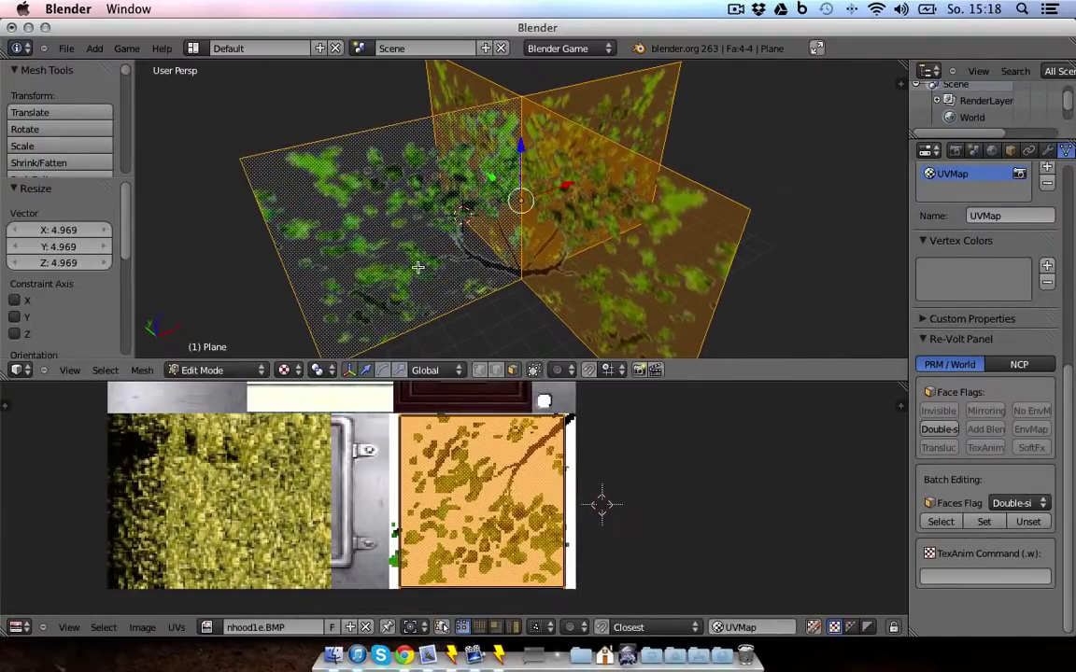
key(Tab)
Raise the bush object 2.518 units along the Z axis.
key(g)
key(z)
click(574, 250)
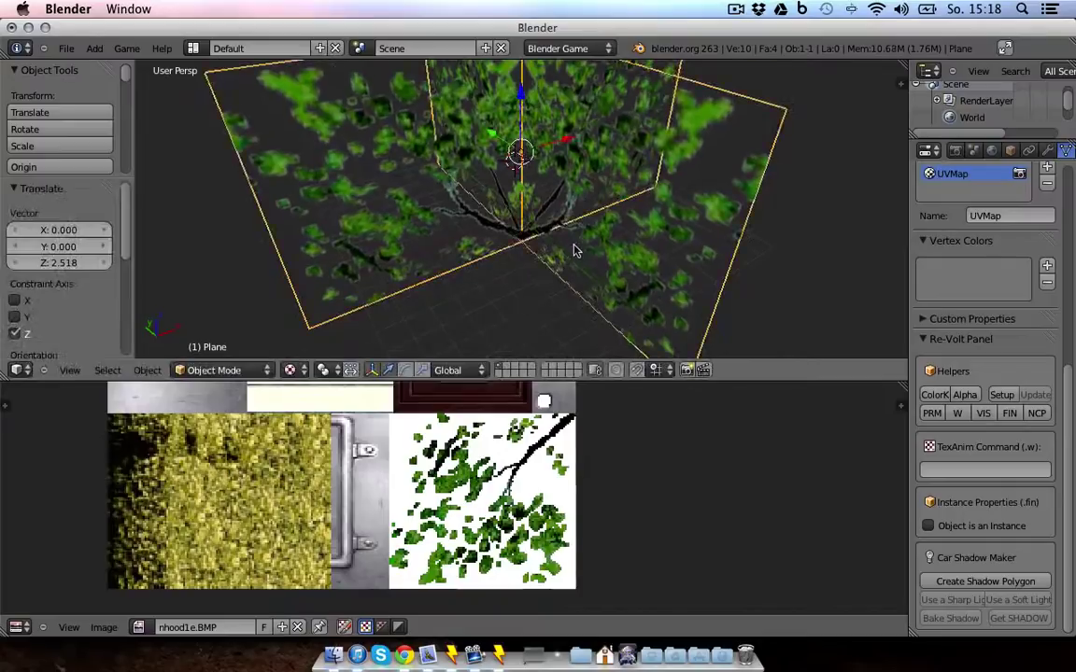
scroll(574, 250, down, 5)
middle_drag(574, 250, 549, 271)
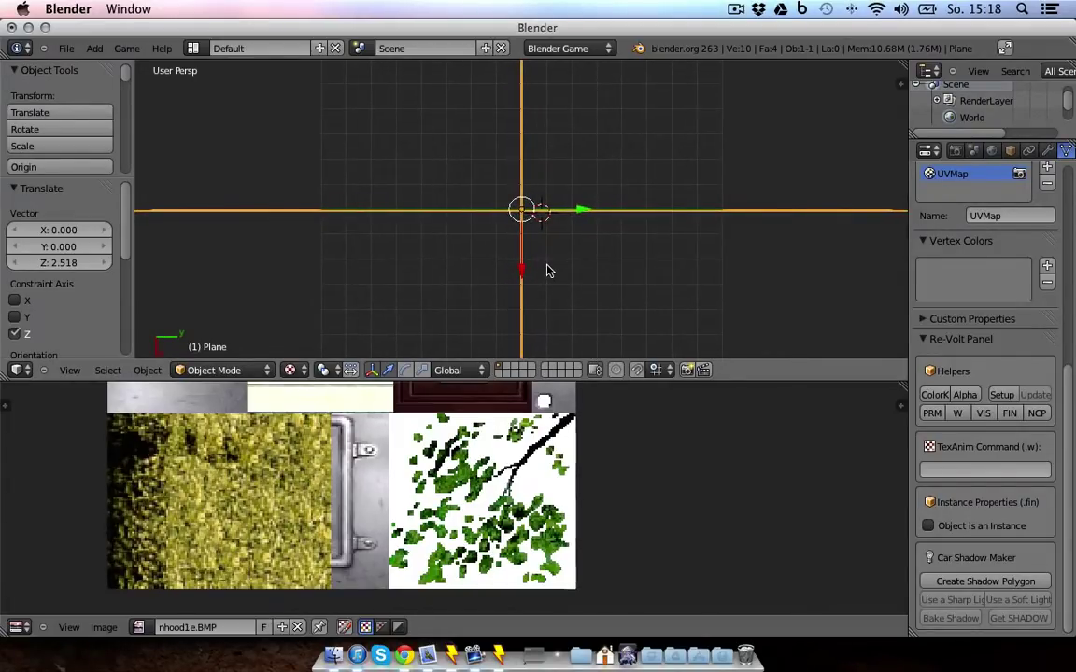